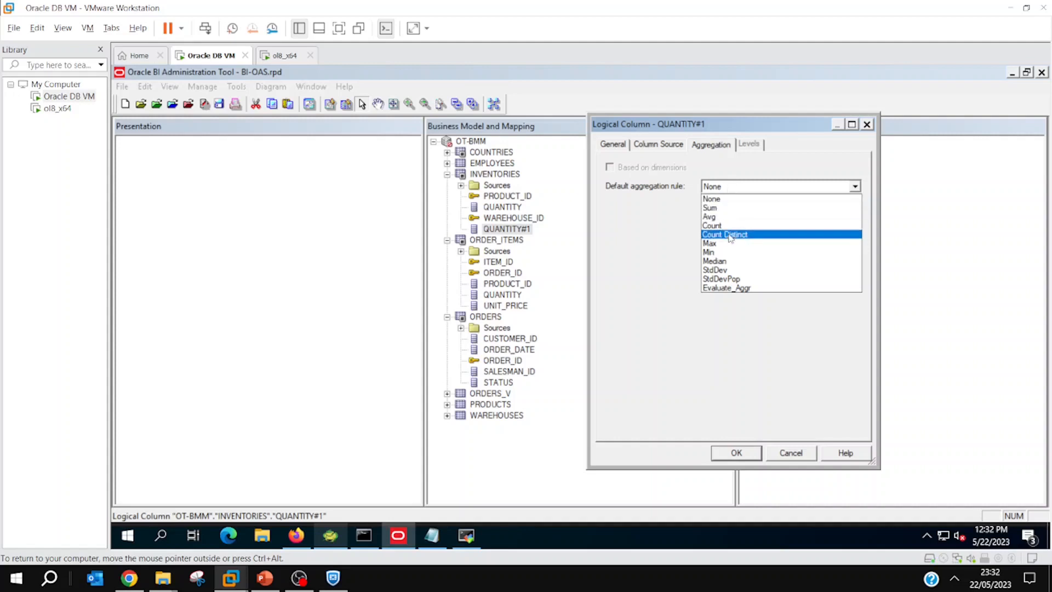
# Set the duplicated QUANTITY column in INVENTORIES to the Sum aggregation rule and rename it Total Quantity.
pyautogui.click(727, 209)
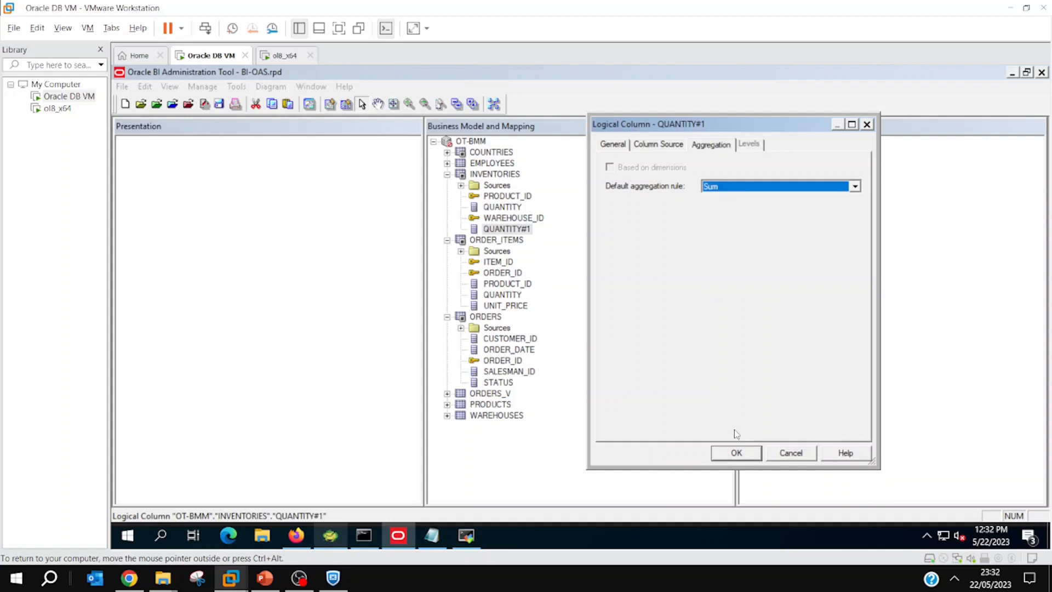
pyautogui.click(736, 453)
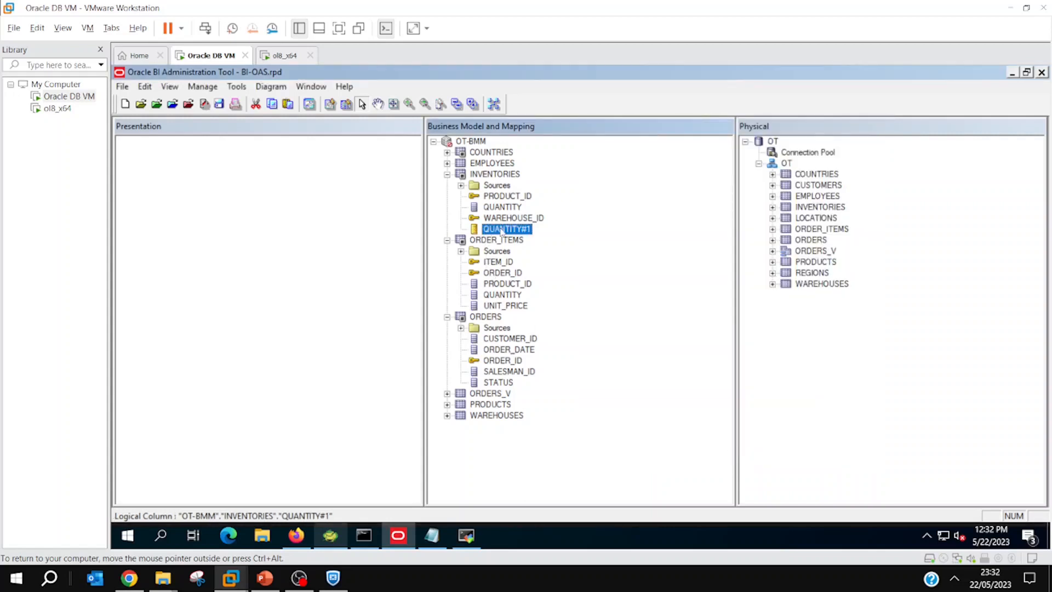
pyautogui.press('F2')
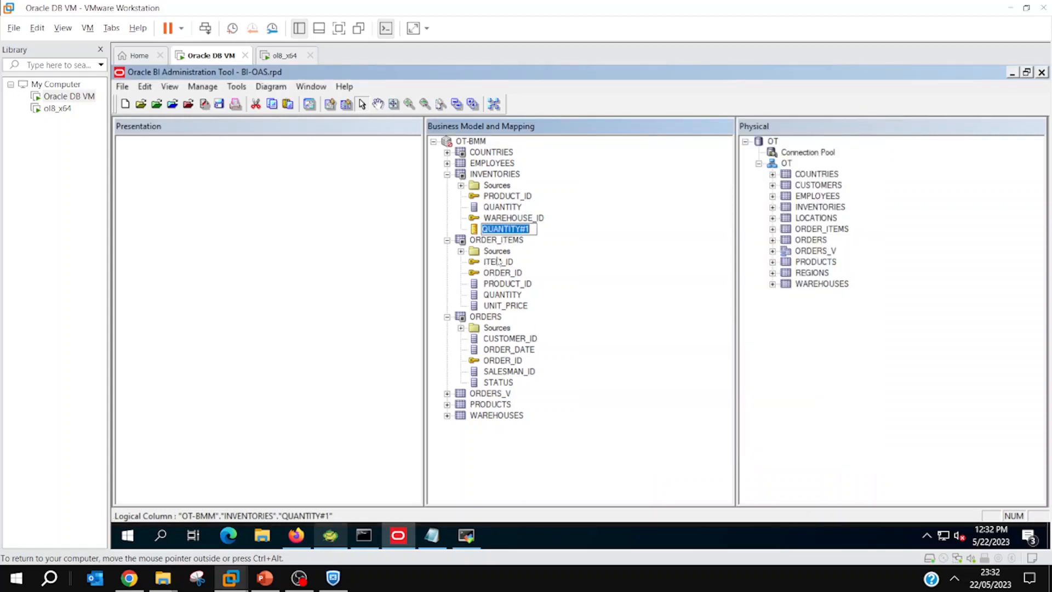
pyautogui.write('To')
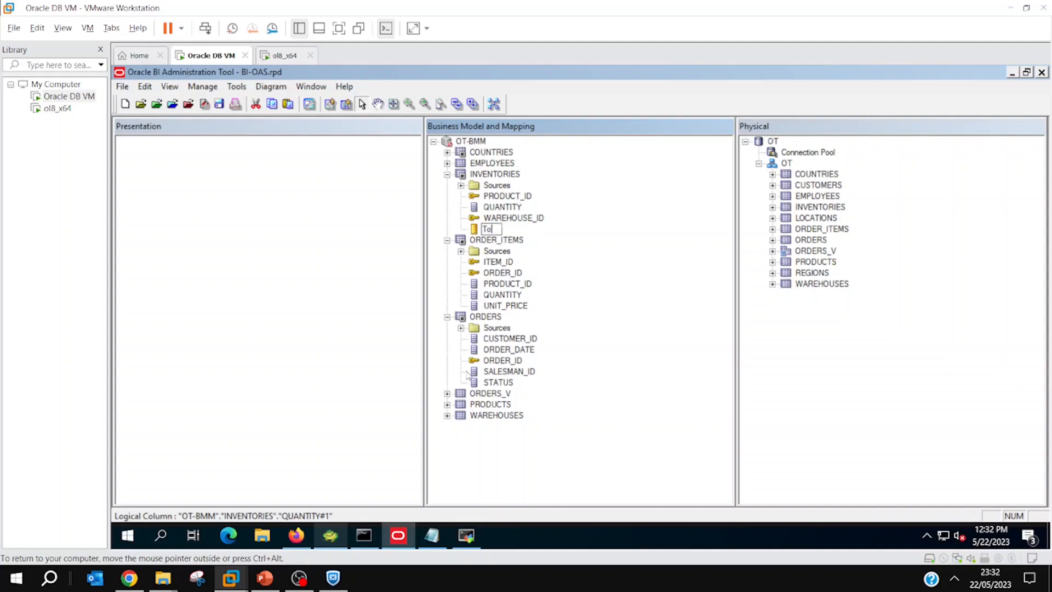
pyautogui.write('tal Quantity')
pyautogui.press('Return')
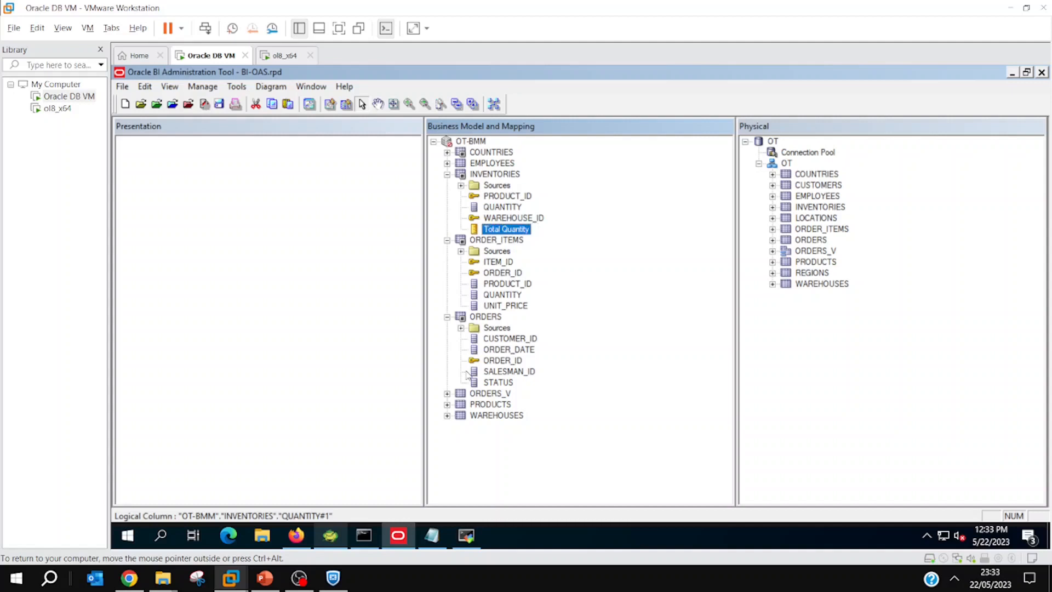
# Duplicate the QUANTITY logical column in the ORDER_ITEMS table.
pyautogui.click(487, 245)
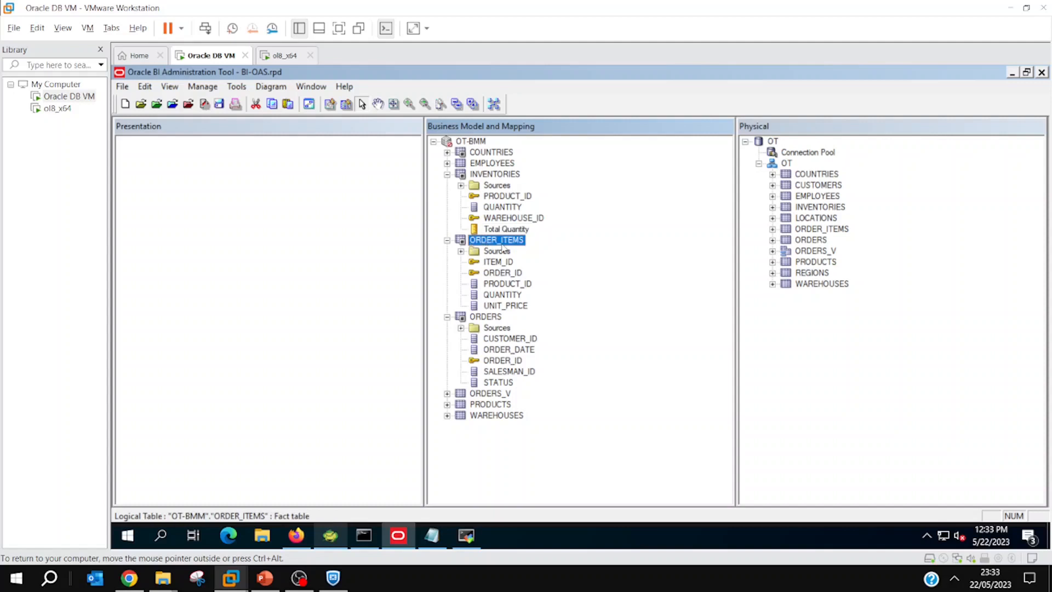
pyautogui.click(503, 298)
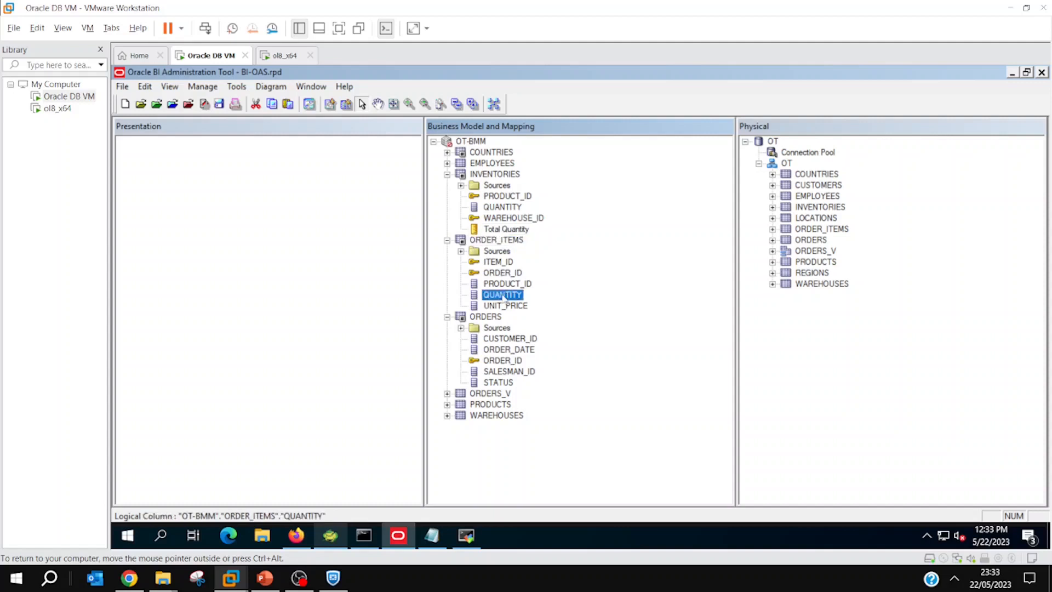
pyautogui.keyDown('shift'); pyautogui.click(502, 308); pyautogui.keyUp('shift')
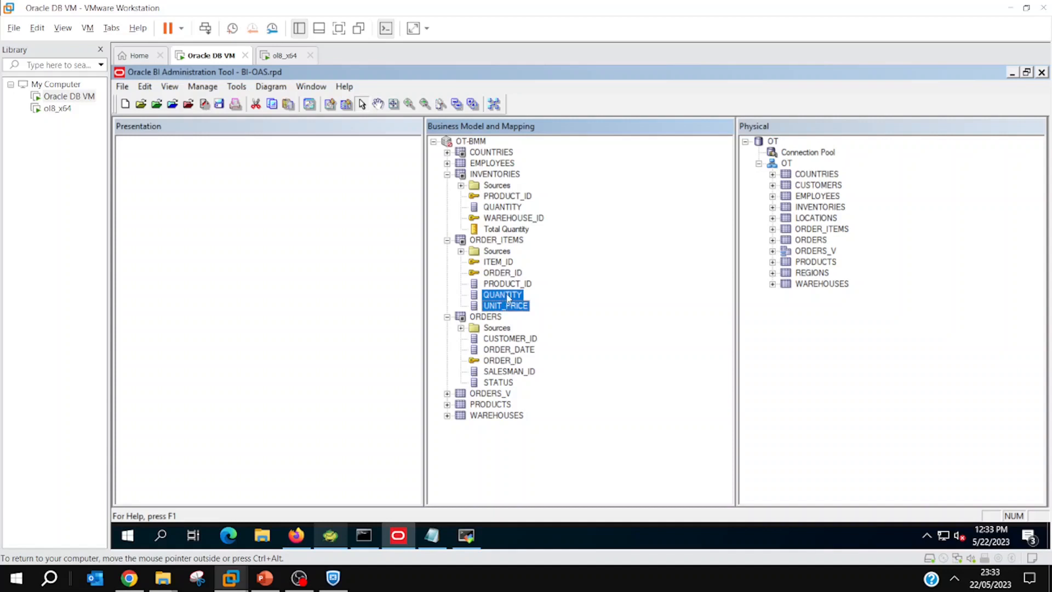
pyautogui.click(508, 296)
pyautogui.rightClick(508, 297)
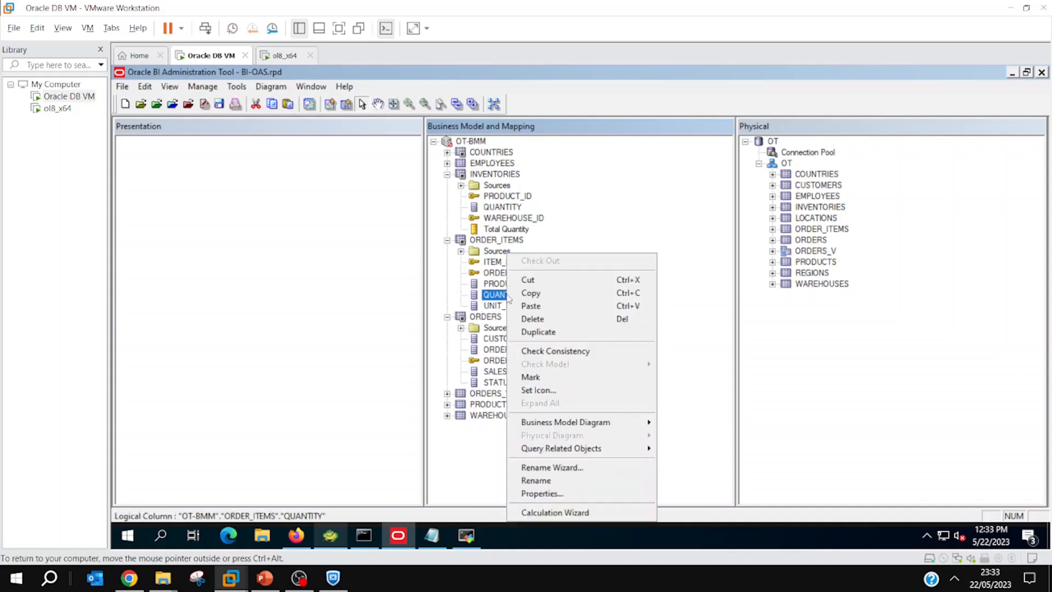
pyautogui.click(539, 332)
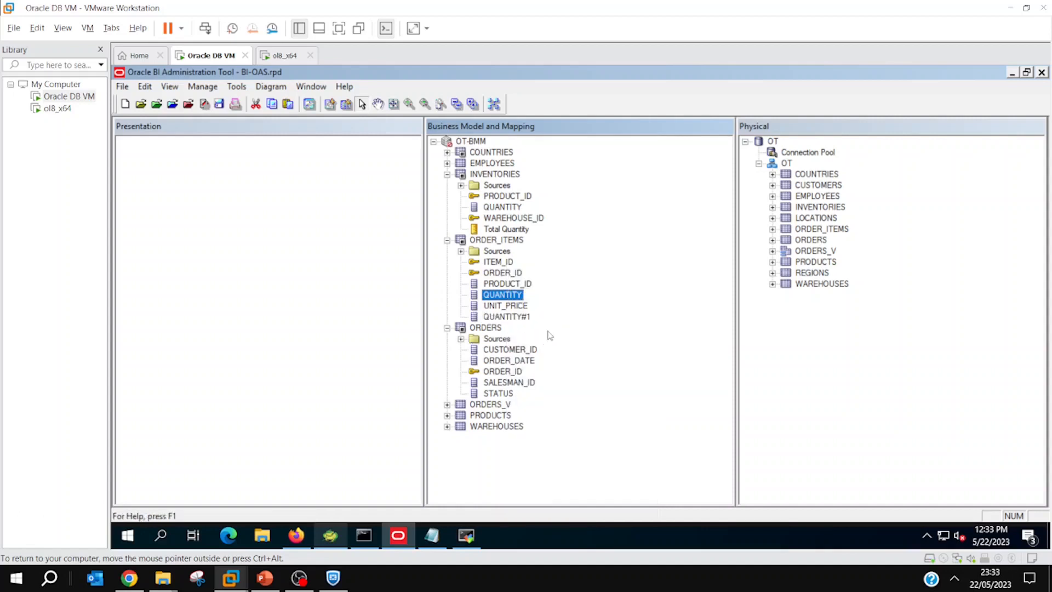
# Set the default aggregation rule of the duplicated QUANTITY column in ORDER_ITEMS to Sum.
pyautogui.doubleClick(507, 317)
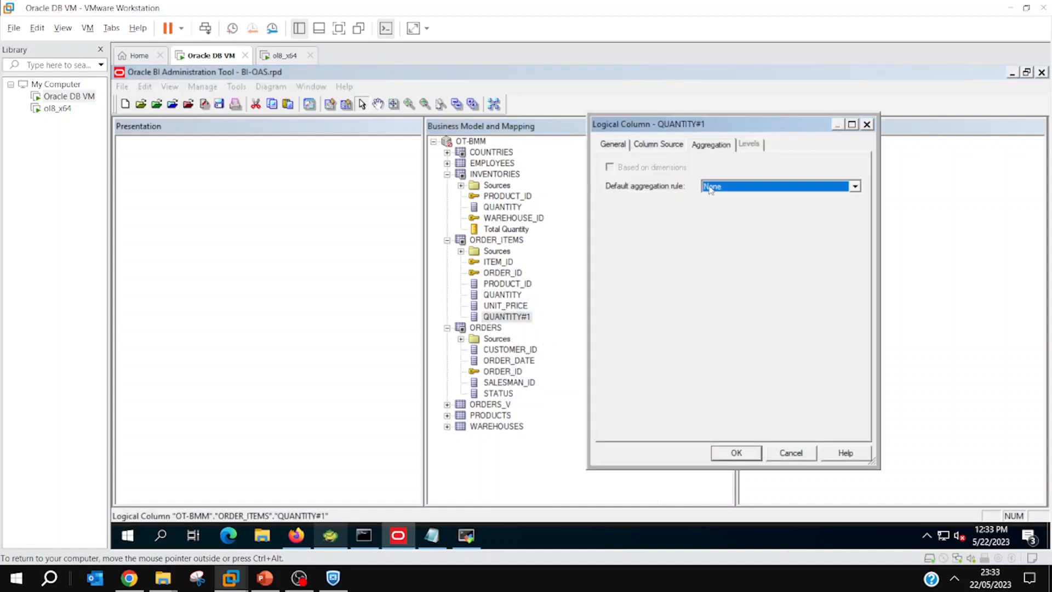
pyautogui.click(727, 192)
pyautogui.click(724, 208)
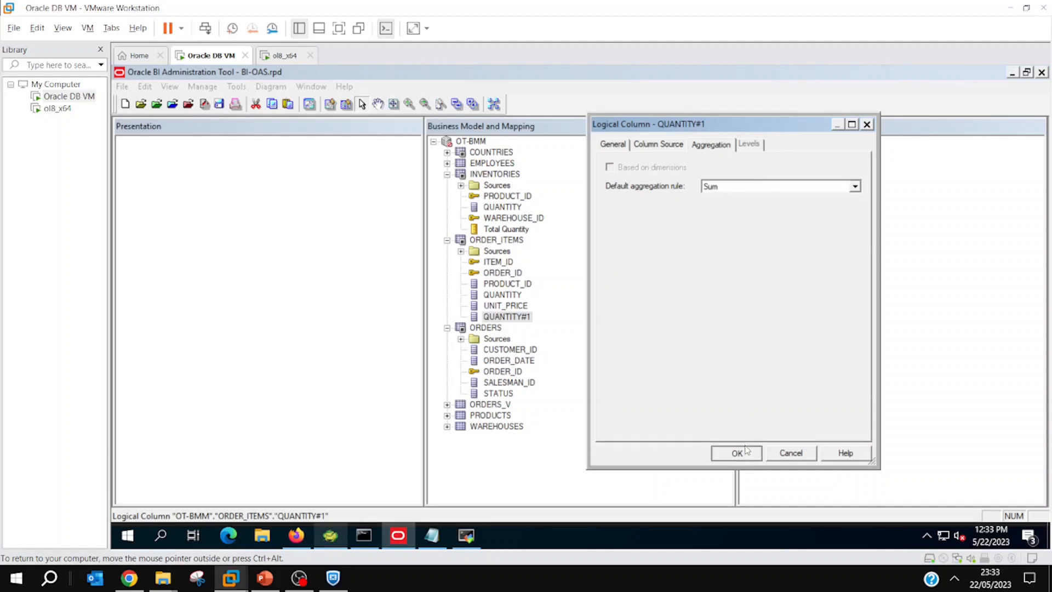
pyautogui.click(737, 453)
# Rename the duplicated ORDER_ITEMS quantity column as Total Quantity, reusing the name of the INVENTORIES measure.
pyautogui.click(505, 229)
pyautogui.click(506, 229)
pyautogui.hotkey('ctrl', 'c')
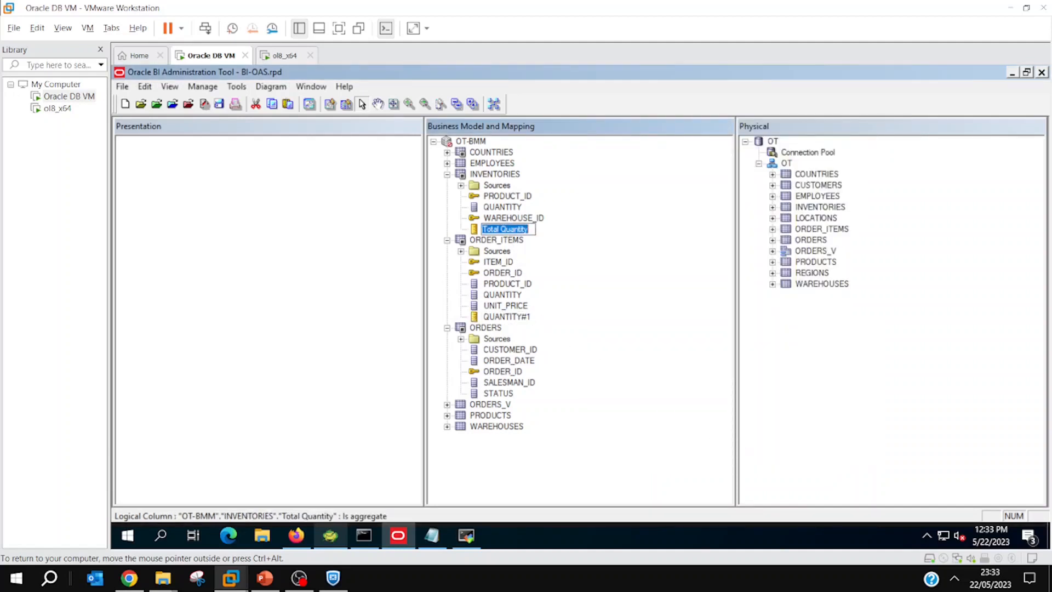
pyautogui.click(505, 317)
pyautogui.click(504, 317)
pyautogui.hotkey('ctrl', 'v')
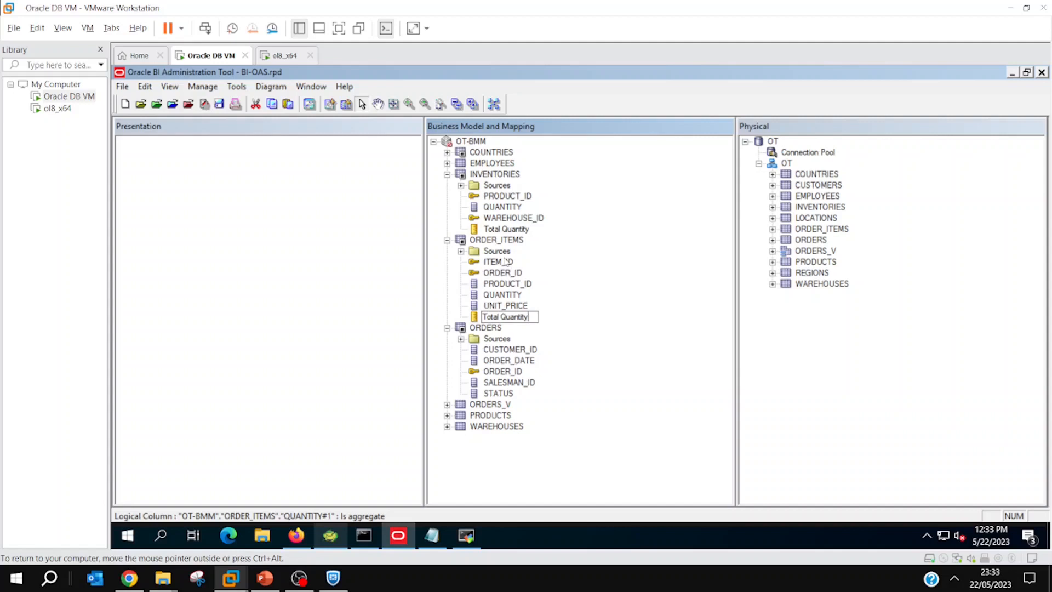
pyautogui.click(576, 271)
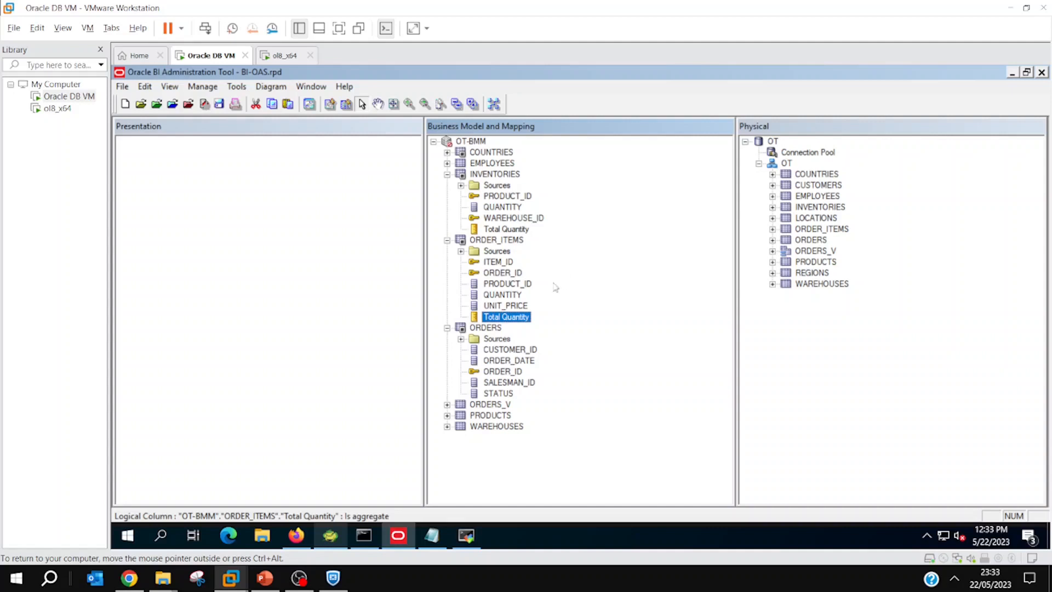
# Duplicate the UNIT_PRICE logical column in the ORDER_ITEMS table.
pyautogui.click(501, 296)
pyautogui.click(507, 305)
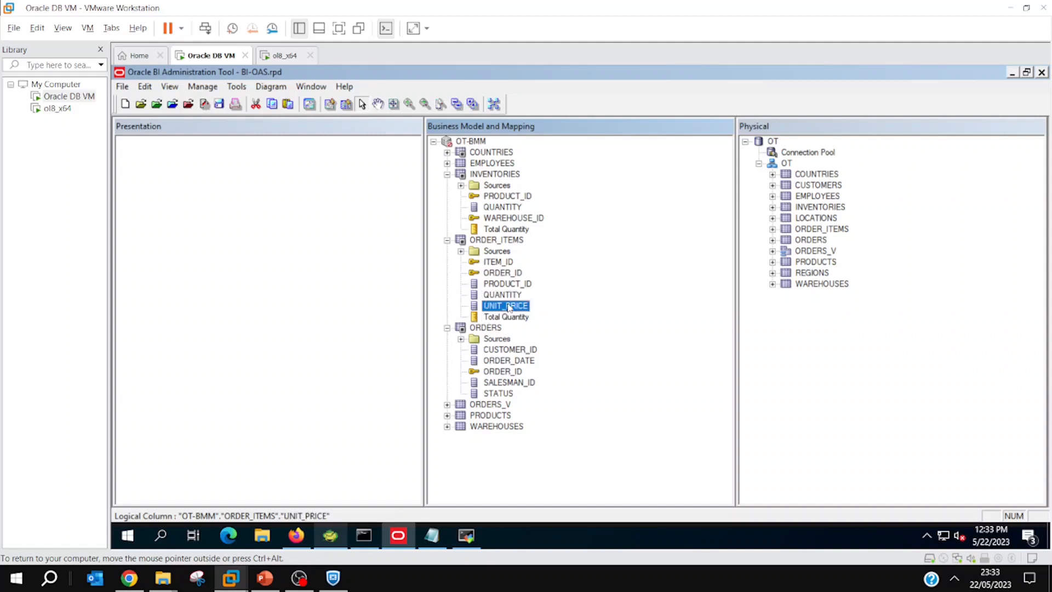
pyautogui.rightClick(510, 309)
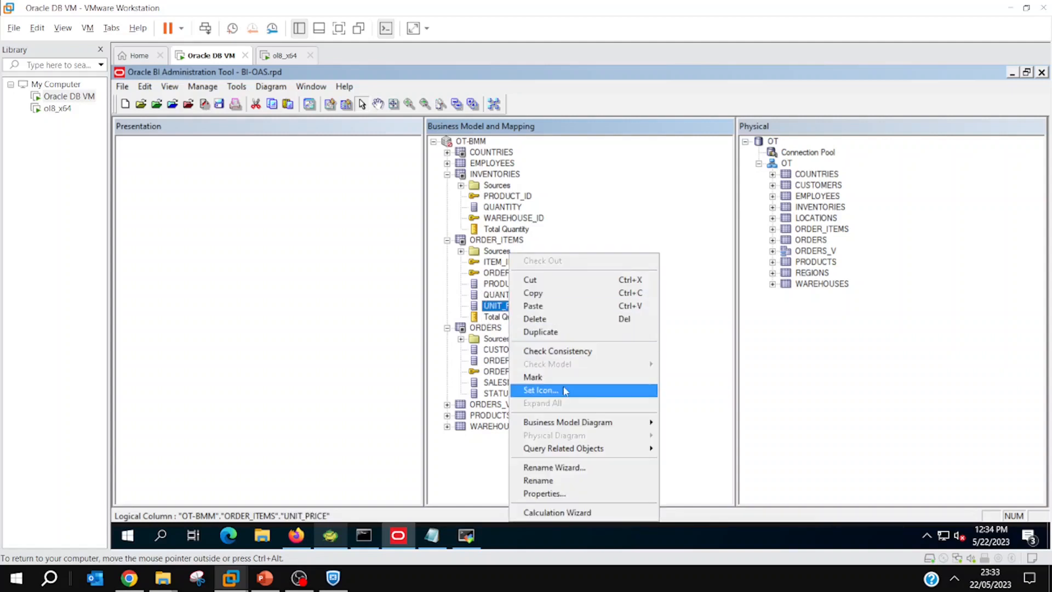
pyautogui.click(574, 339)
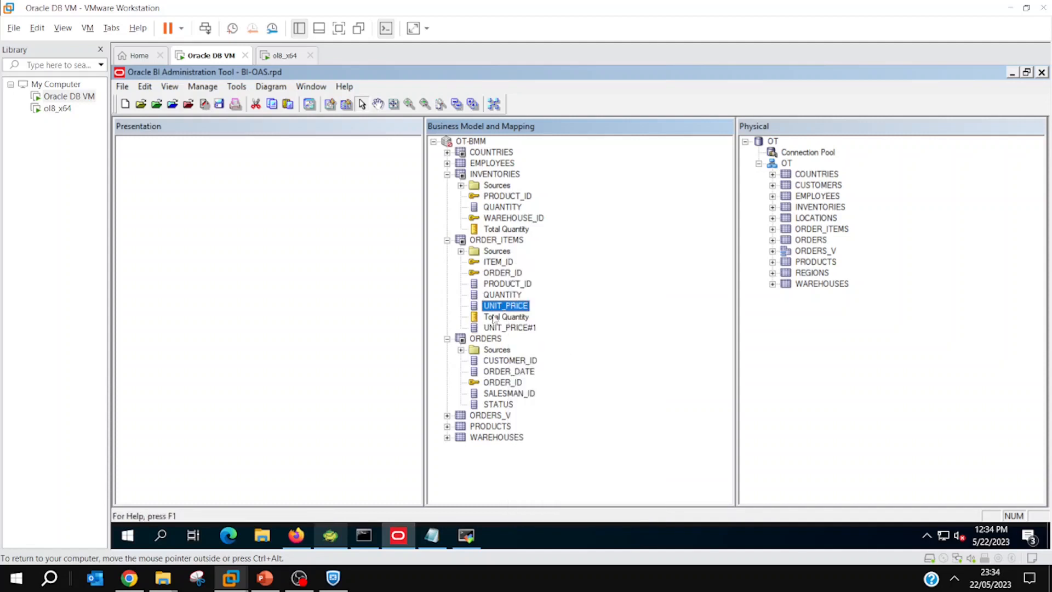
pyautogui.doubleClick(493, 328)
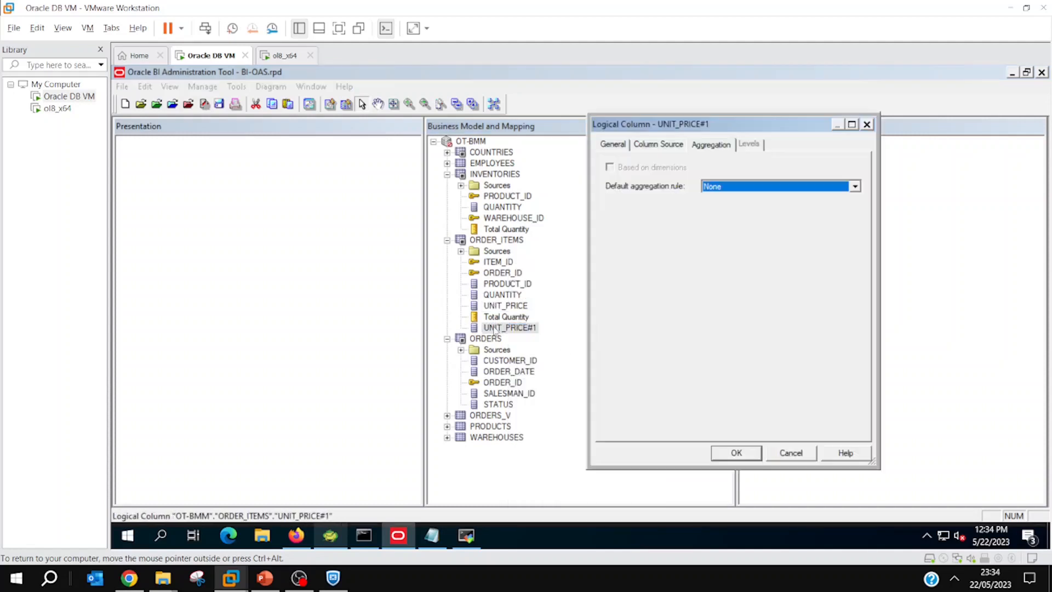
pyautogui.click(736, 188)
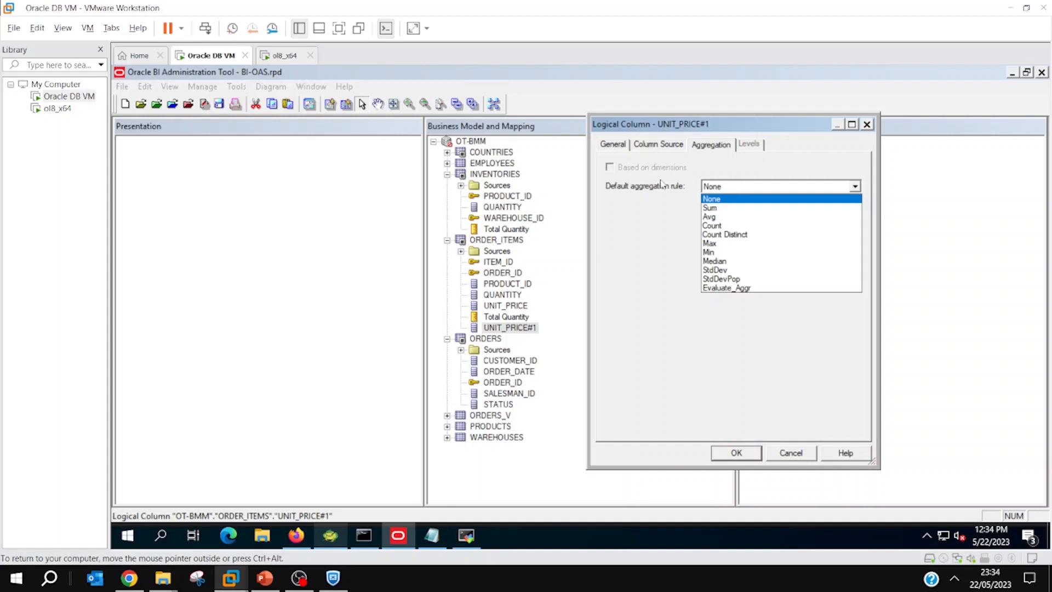
pyautogui.click(651, 149)
pyautogui.click(651, 149)
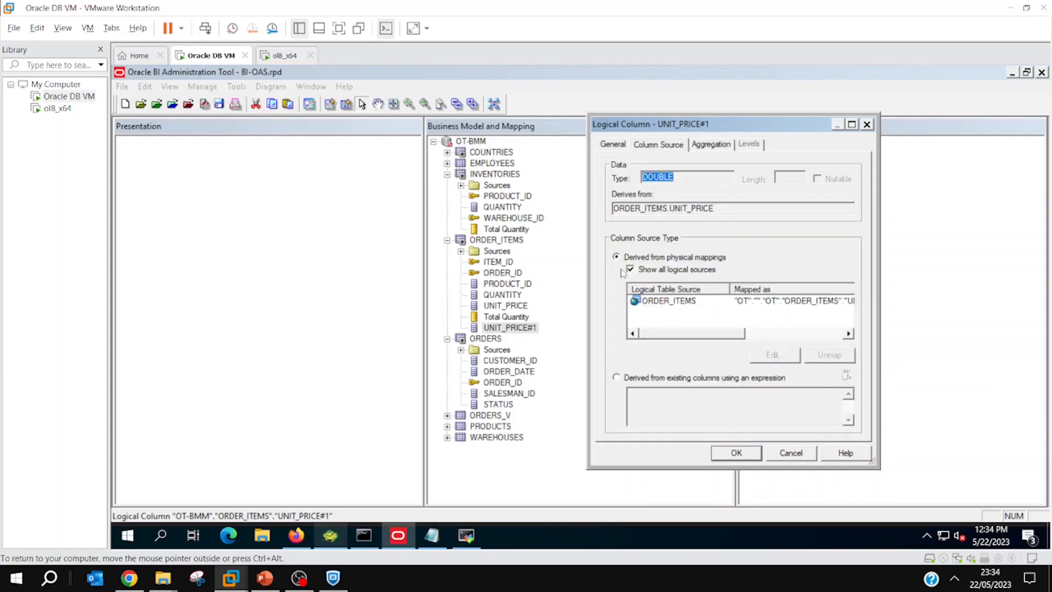
pyautogui.click(658, 301)
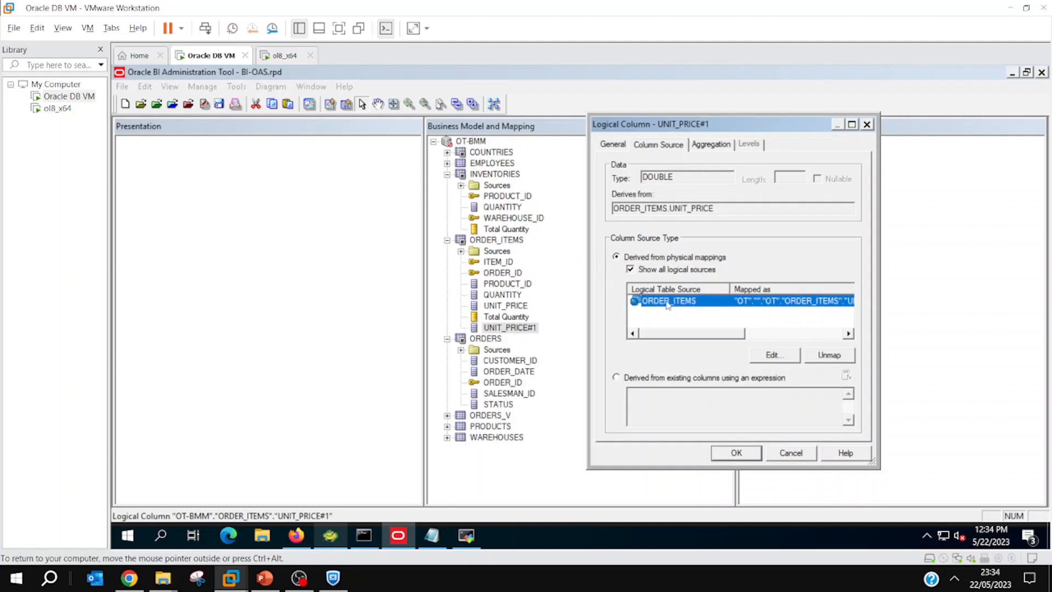
pyautogui.click(785, 359)
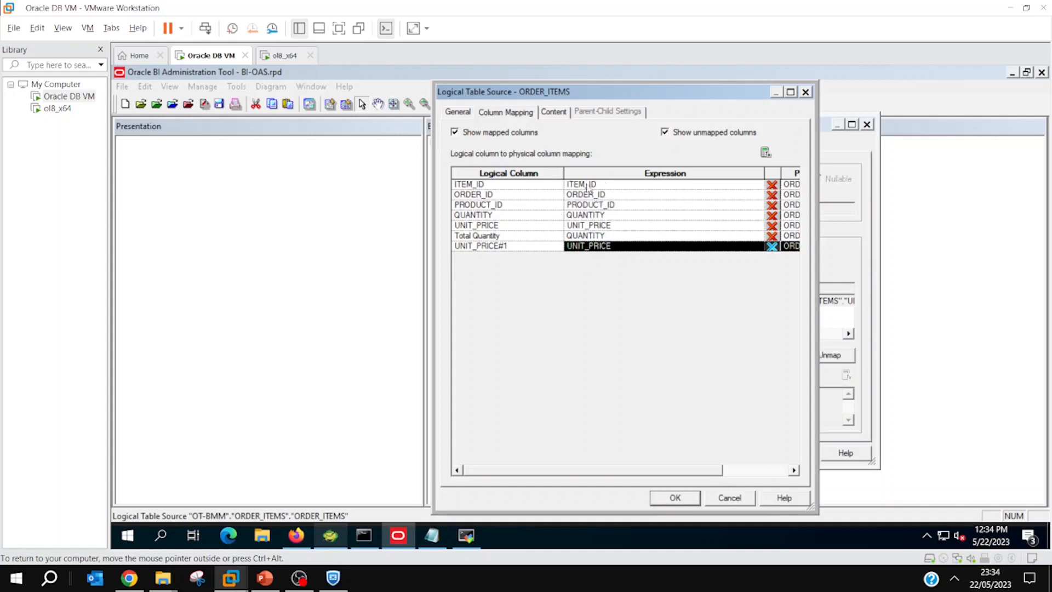
pyautogui.click(573, 236)
pyautogui.click(766, 153)
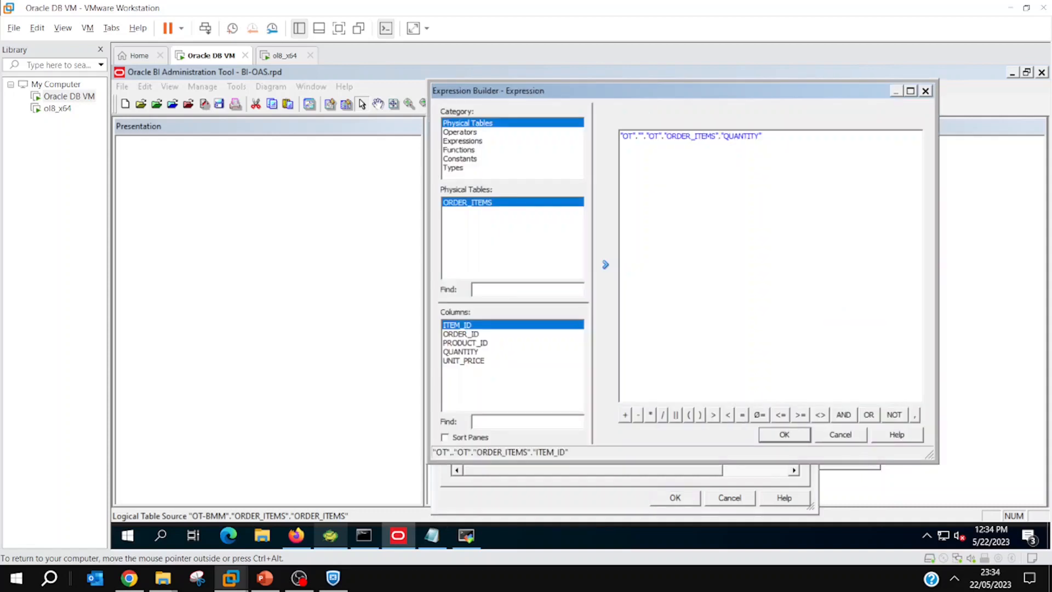
pyautogui.click(835, 436)
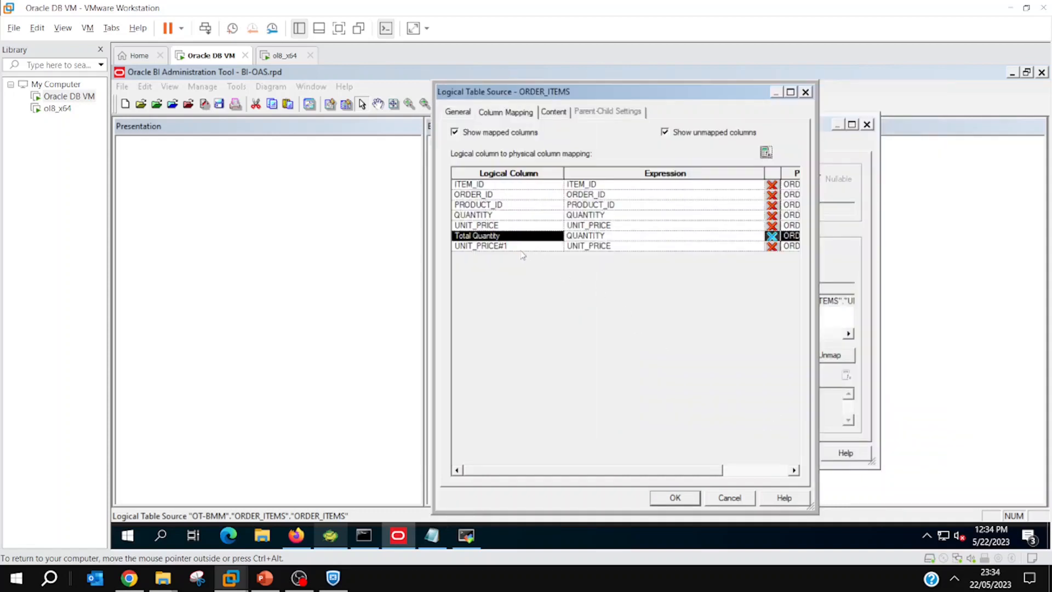
pyautogui.click(522, 247)
pyautogui.click(733, 497)
pyautogui.click(779, 454)
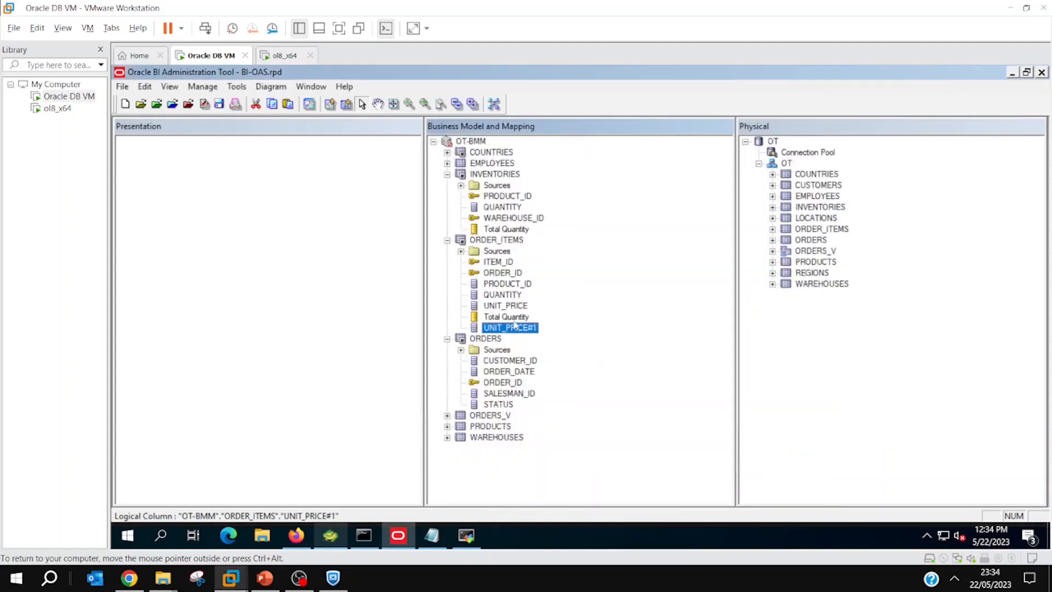
# Check the default aggregation rule of the Total Quantity column in ORDER_ITEMS.
pyautogui.doubleClick(507, 316)
pyautogui.click(705, 145)
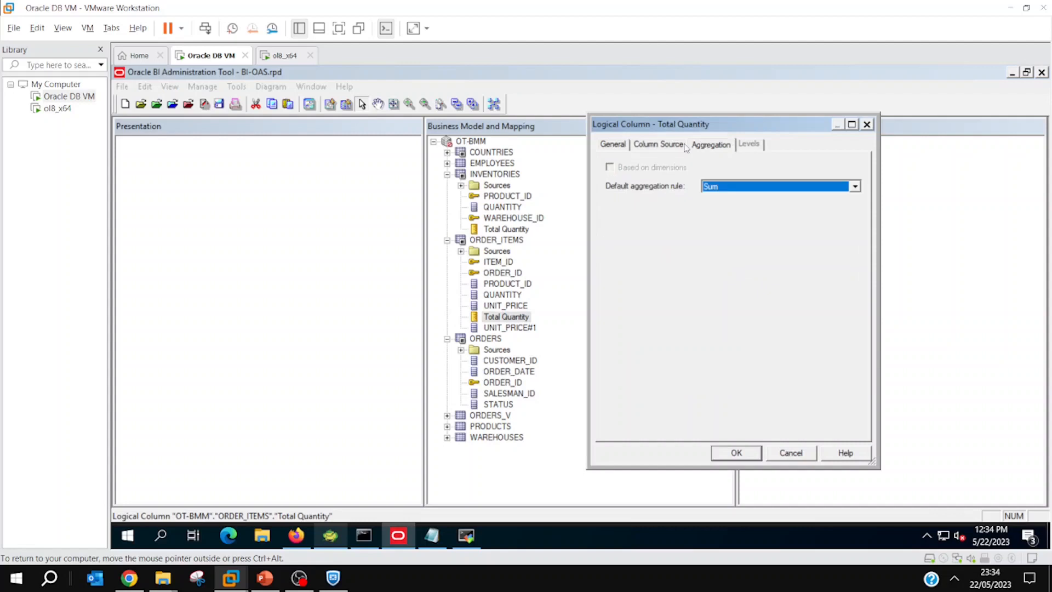
pyautogui.click(736, 453)
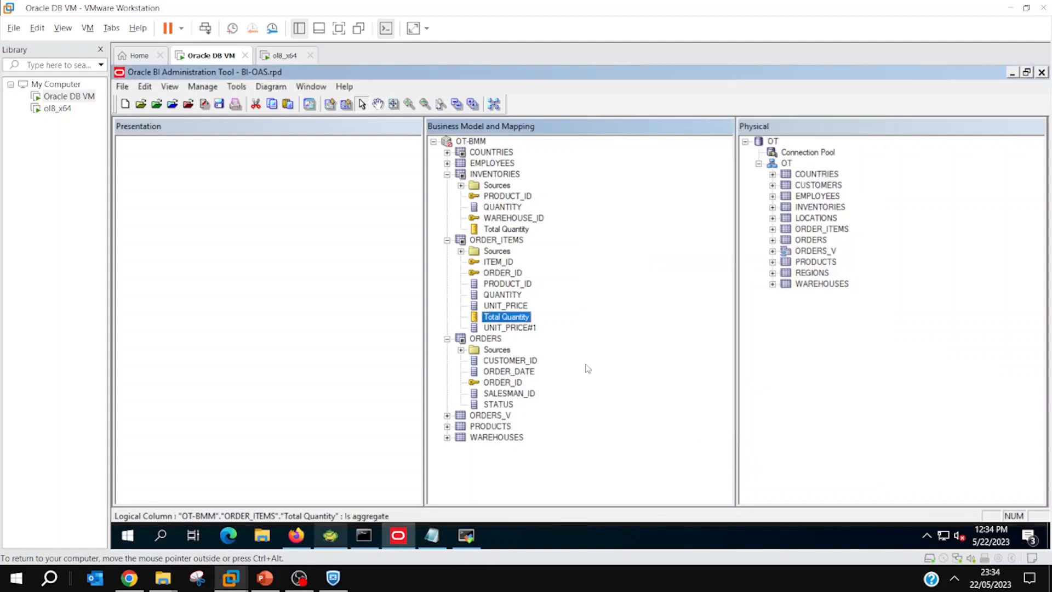
# Map the duplicated UNIT_PRICE column in ORDER_ITEMS to the physical expression UNIT_PRICE * UNIT_PRICE.
pyautogui.doubleClick(540, 329)
pyautogui.click(646, 146)
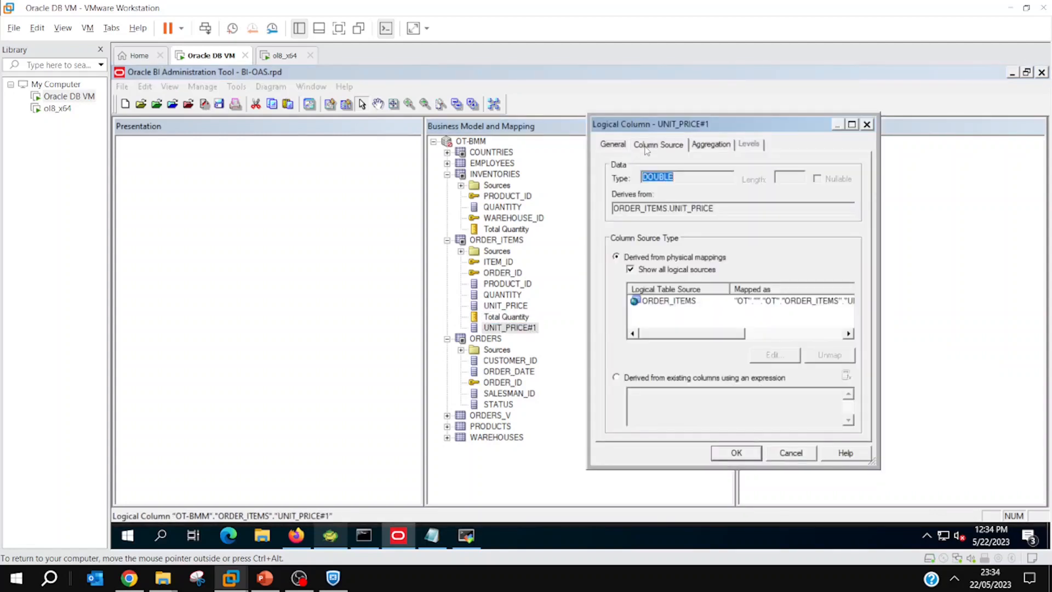
pyautogui.click(638, 300)
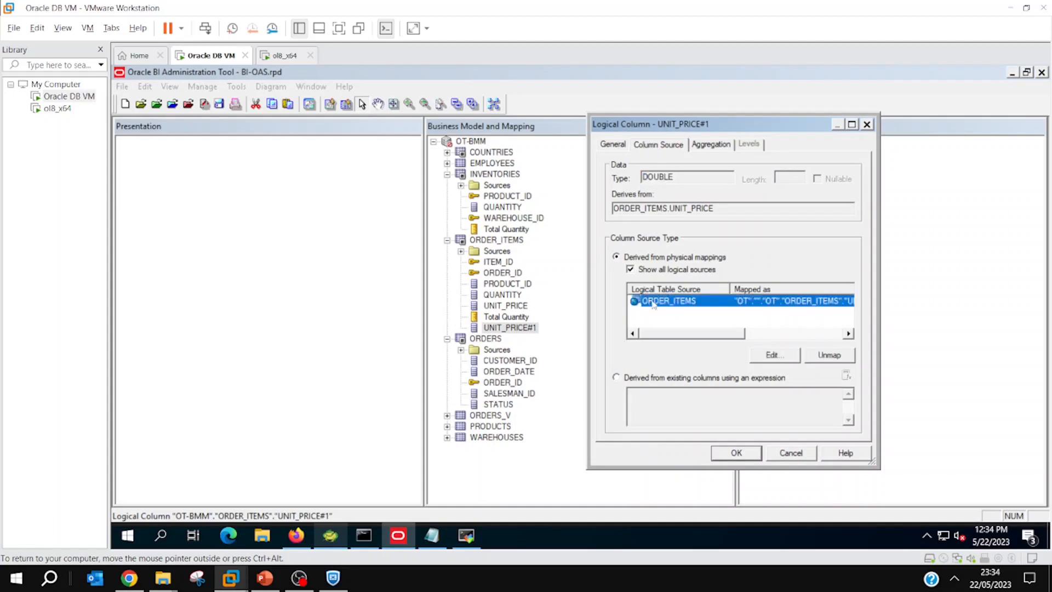
pyautogui.click(775, 356)
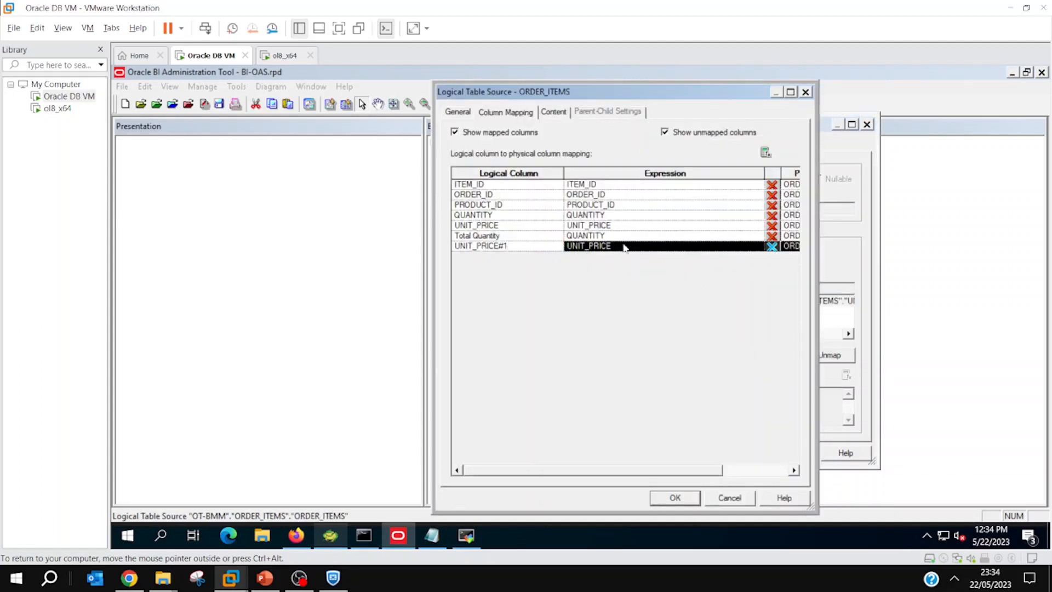
pyautogui.click(764, 153)
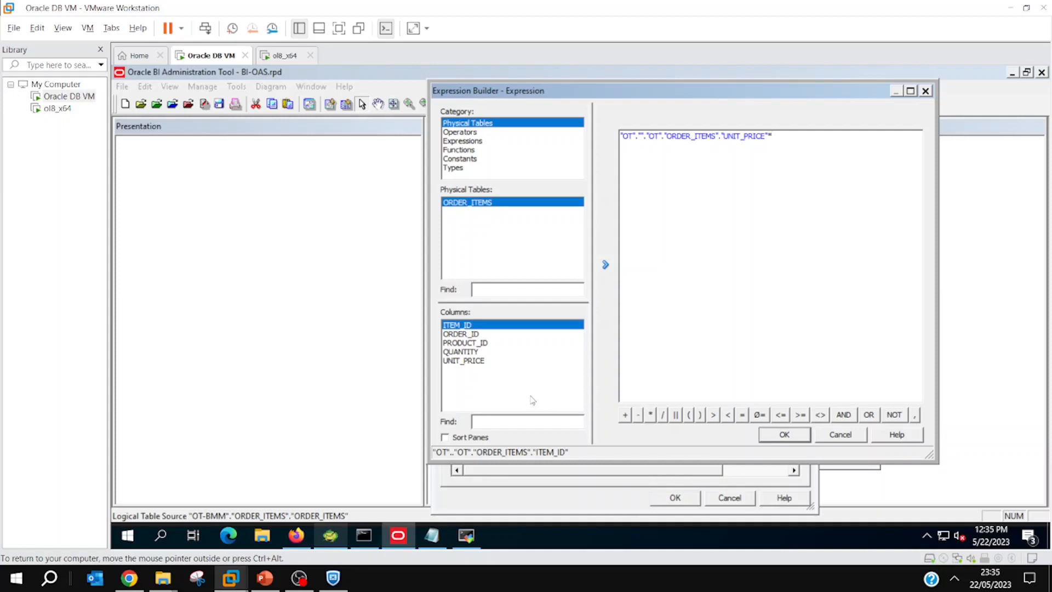
pyautogui.click(483, 361)
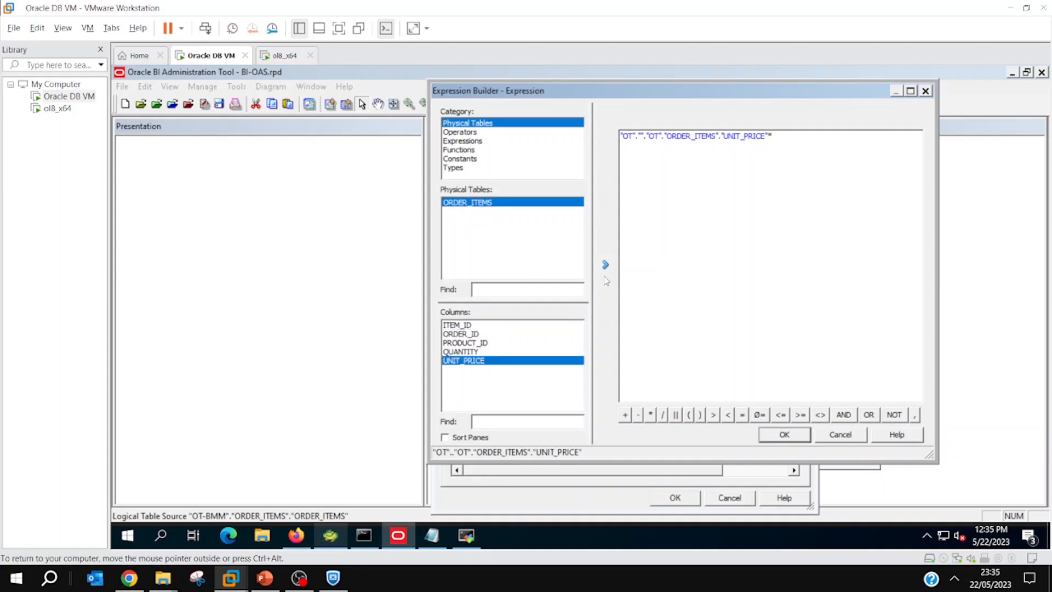
pyautogui.click(605, 265)
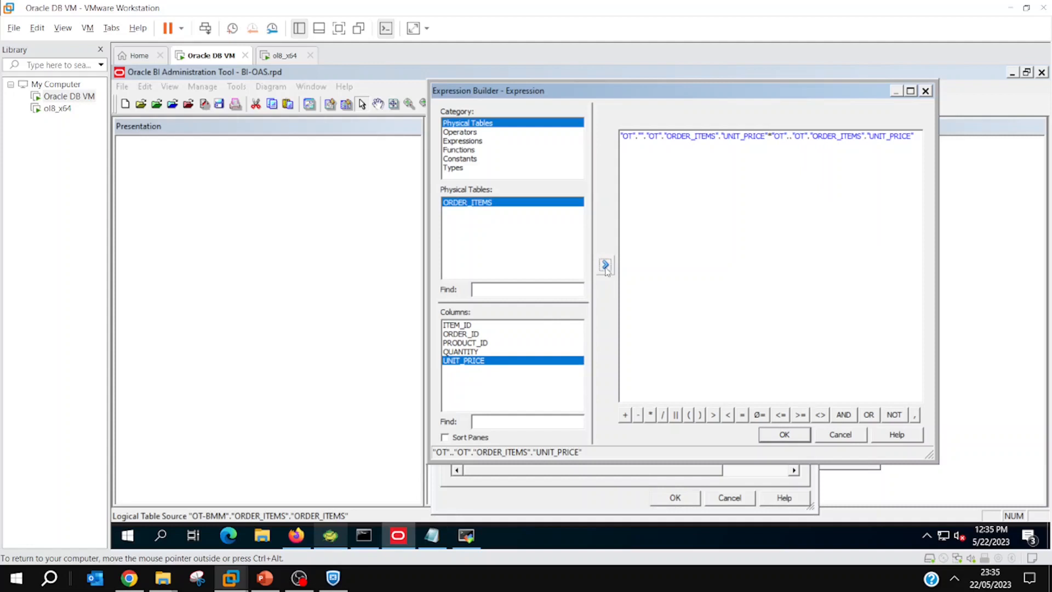
pyautogui.click(769, 436)
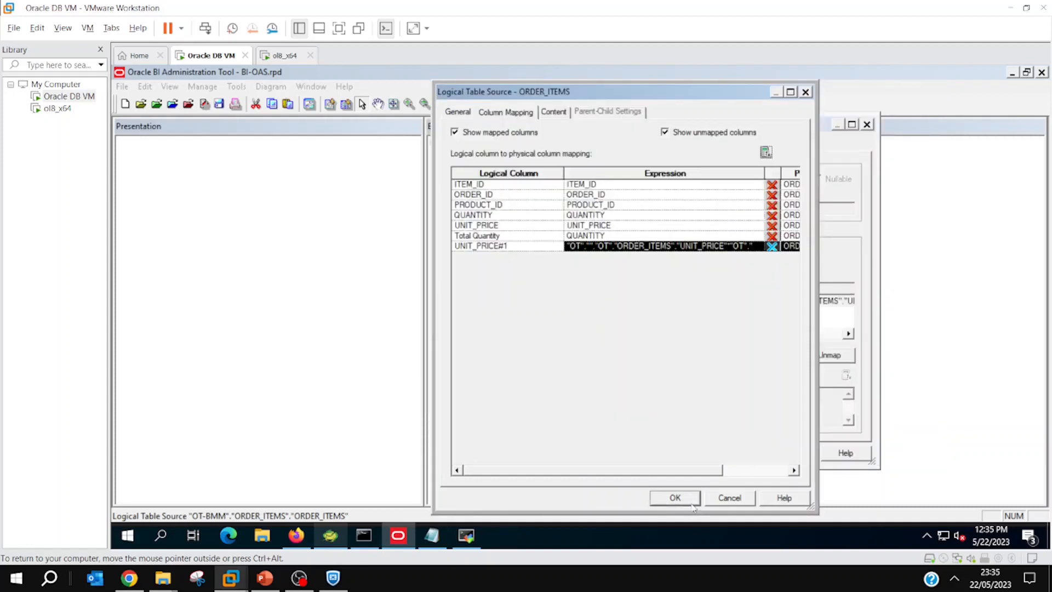
pyautogui.click(668, 501)
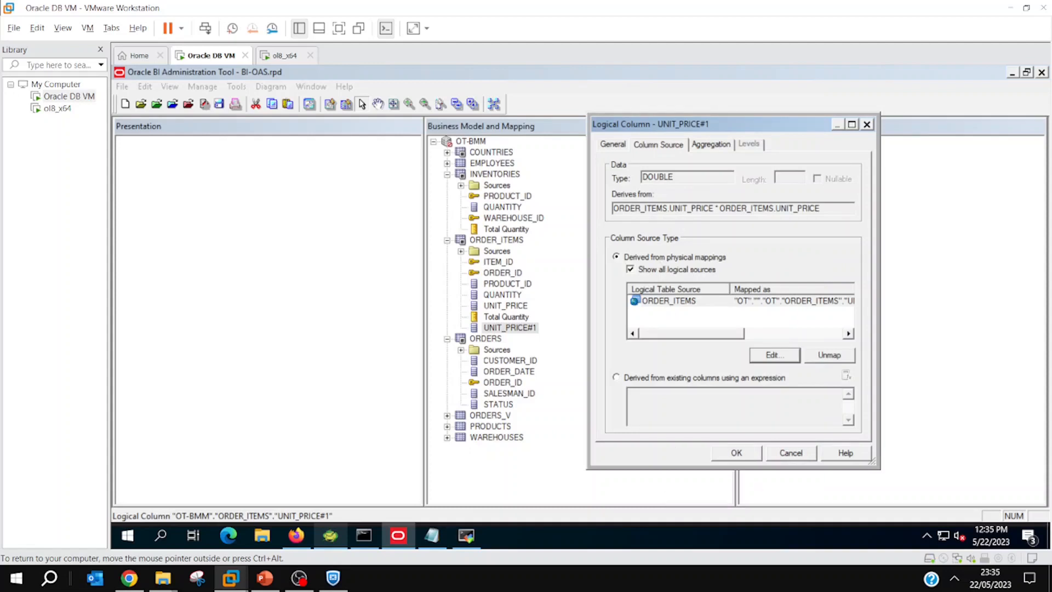
# Change the physical mapping expression of the duplicated UNIT_PRICE column to UNIT_PRICE * QUANTITY from ORDER_ITEMS.
pyautogui.click(681, 306)
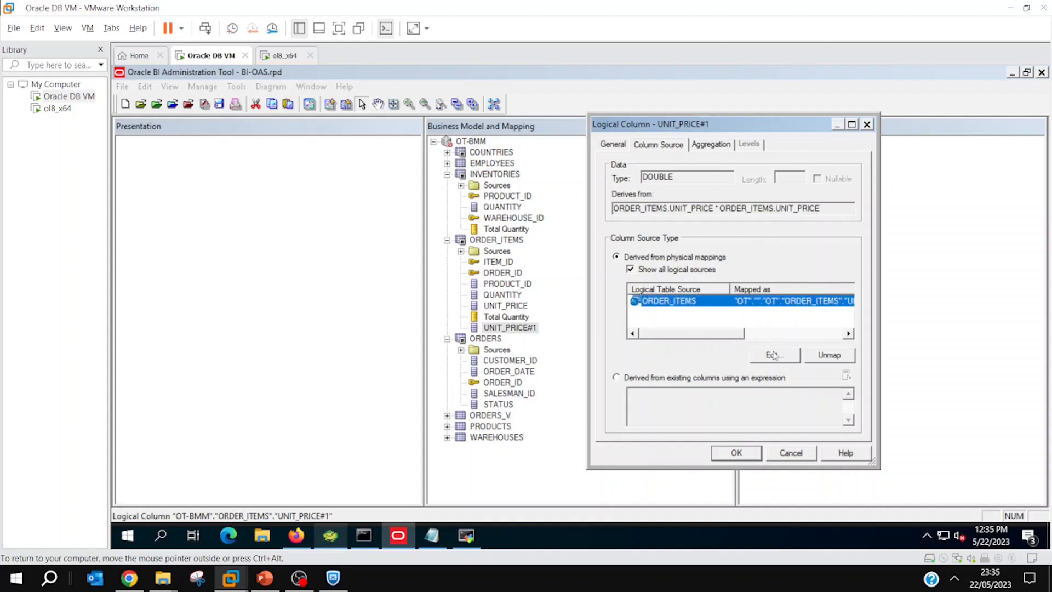
pyautogui.click(774, 355)
pyautogui.click(767, 157)
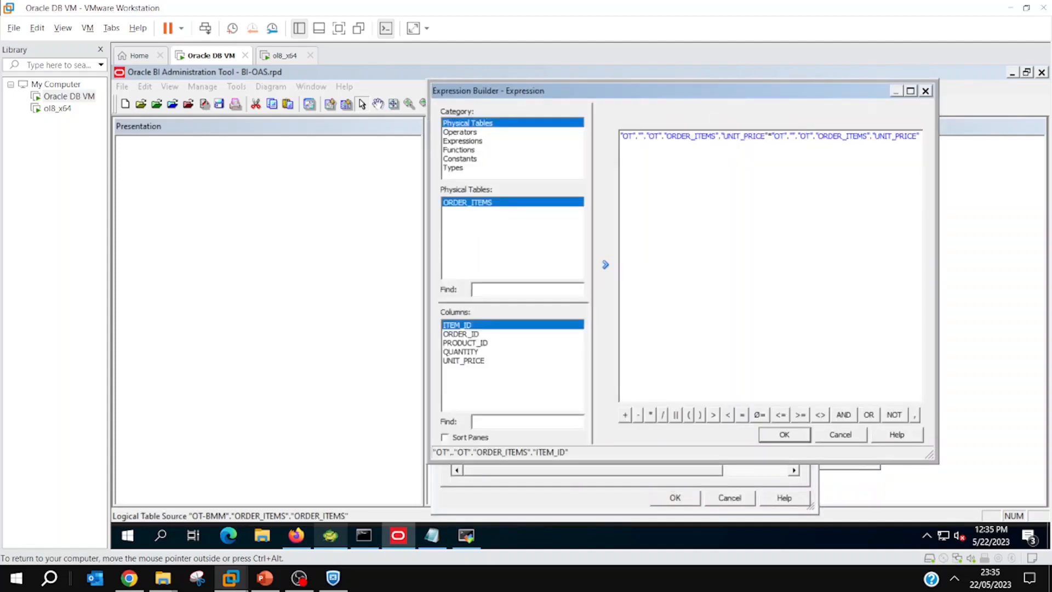
pyautogui.moveTo(768, 136); pyautogui.dragTo(922, 137)
pyautogui.press('Delete')
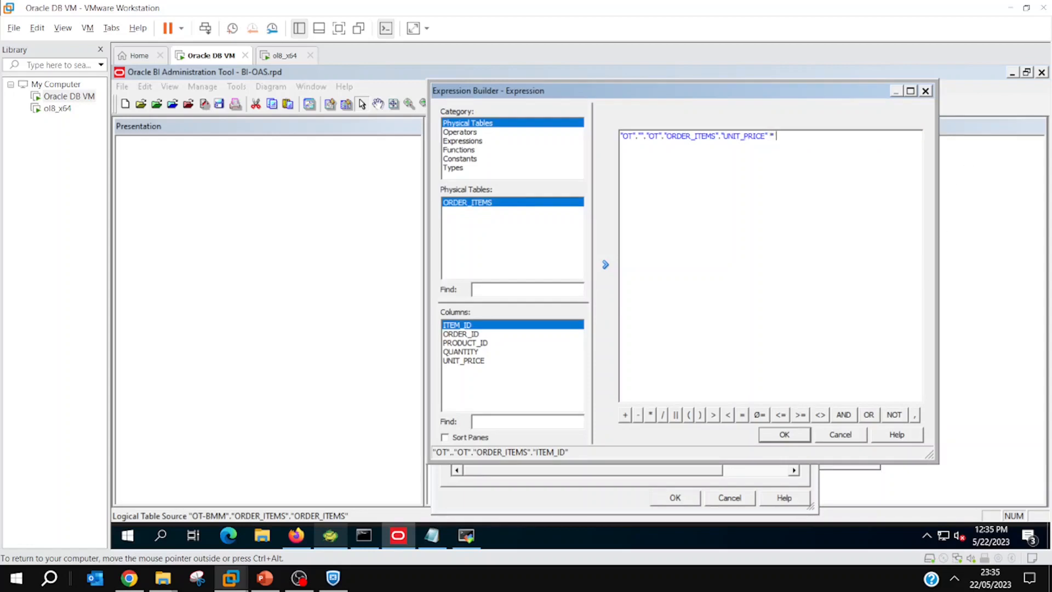
pyautogui.click(460, 351)
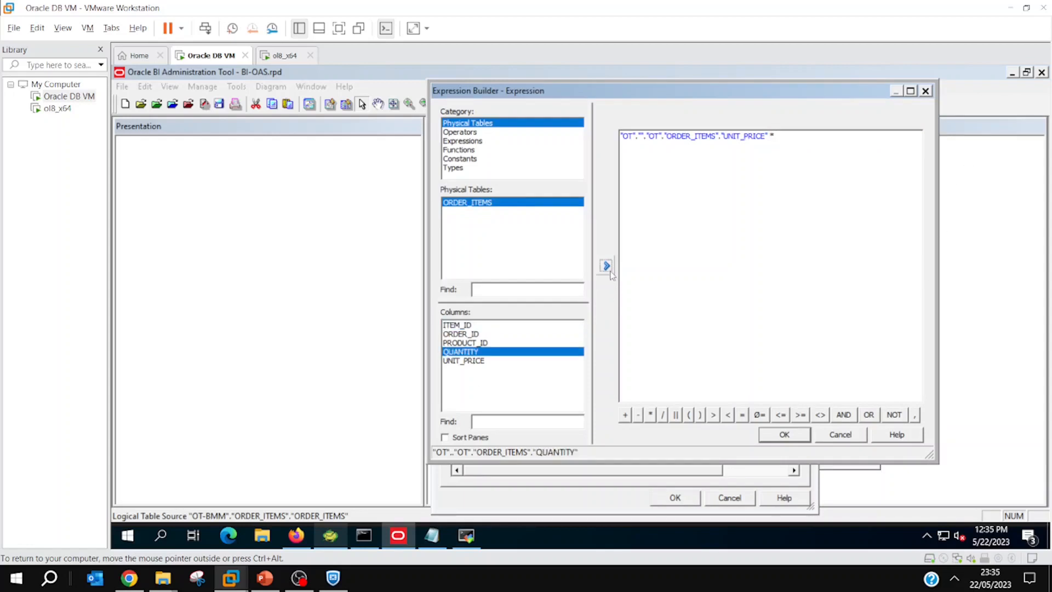
pyautogui.click(605, 265)
pyautogui.click(778, 436)
pyautogui.click(674, 497)
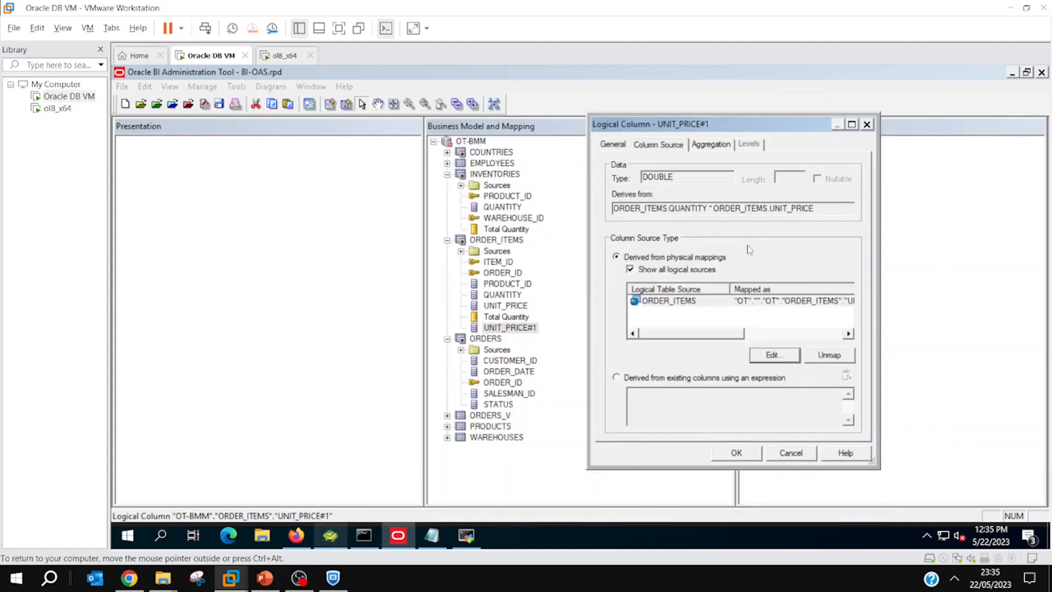
# Set the default aggregation rule of the duplicated UNIT_PRICE column to Sum.
pyautogui.click(711, 146)
pyautogui.click(725, 189)
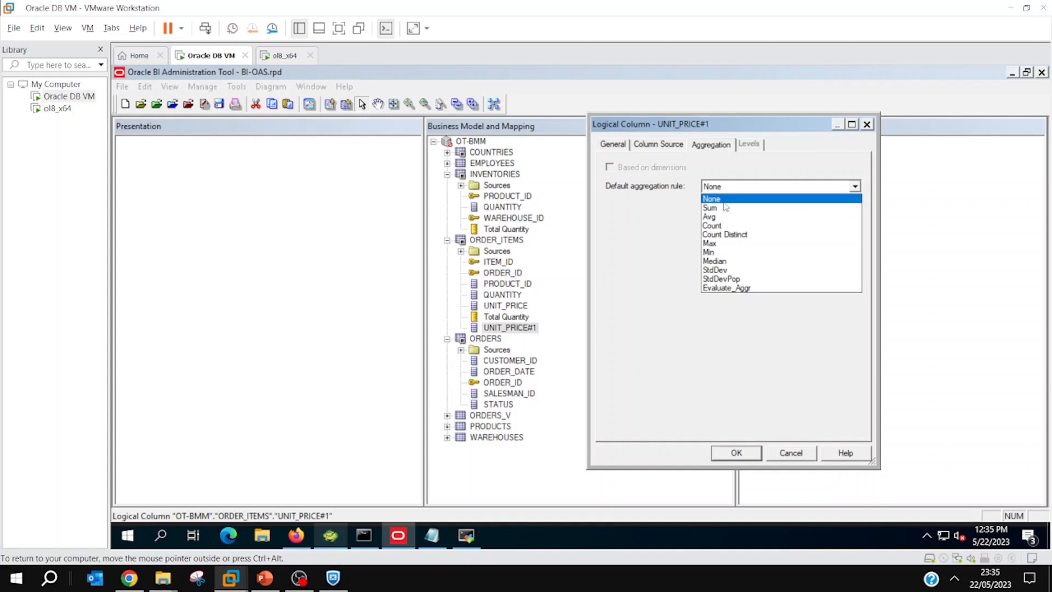
pyautogui.click(712, 208)
pyautogui.click(729, 458)
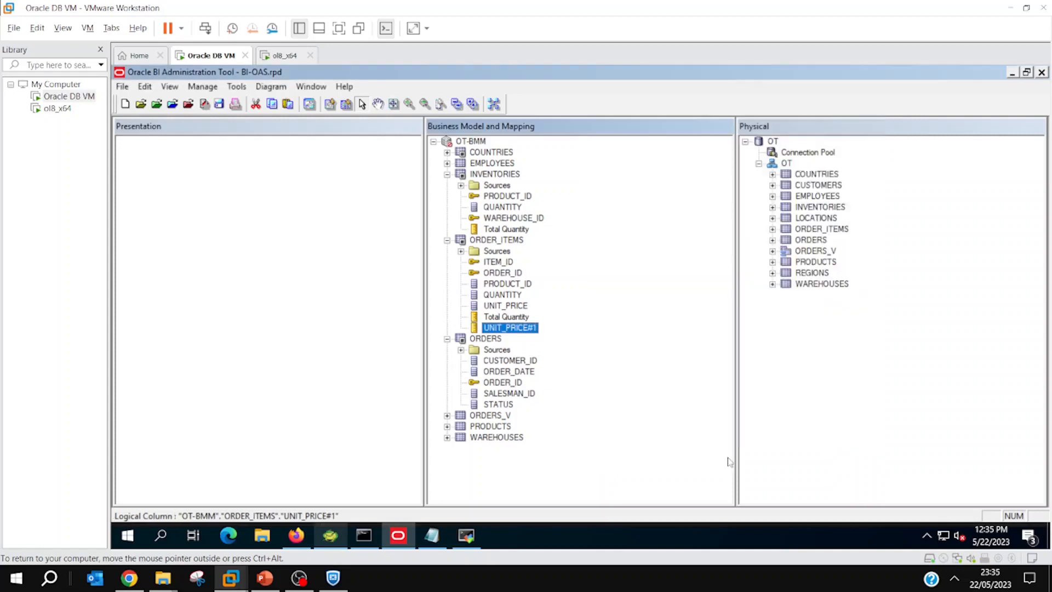
# Rename the duplicated UNIT_PRICE column in ORDER_ITEMS as Net Amount.
pyautogui.press('F2')
pyautogui.hotkey('ctrl', 'c')
pyautogui.write('Net ')
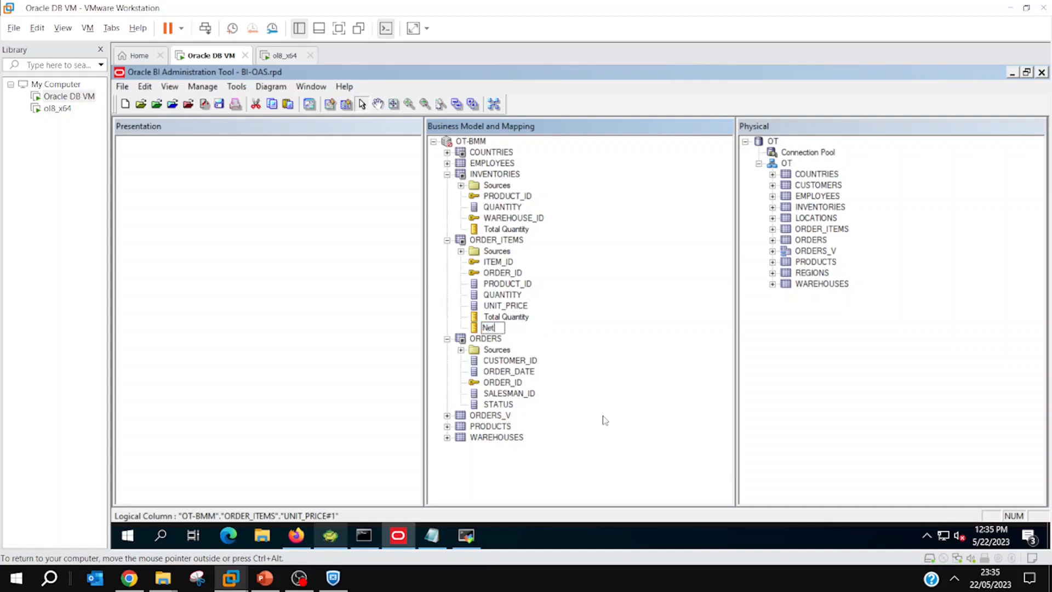
pyautogui.write('Amount')
pyautogui.press('Return')
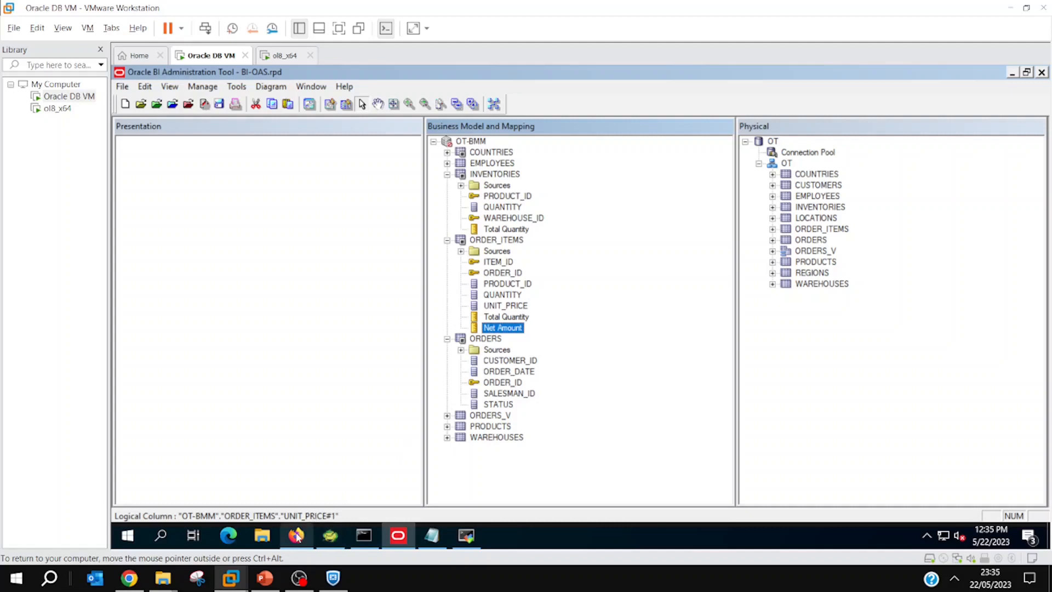
# Switch to Toad for Oracle and run the SELECT * FROM OT.ORDER_ITEMS query.
pyautogui.click(296, 536)
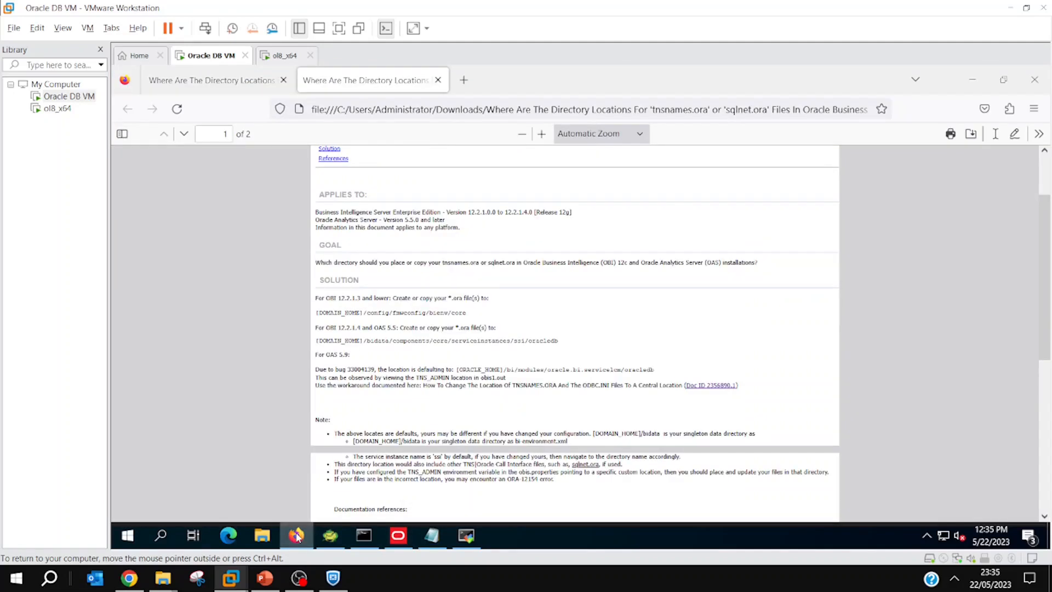
pyautogui.click(296, 536)
pyautogui.click(330, 536)
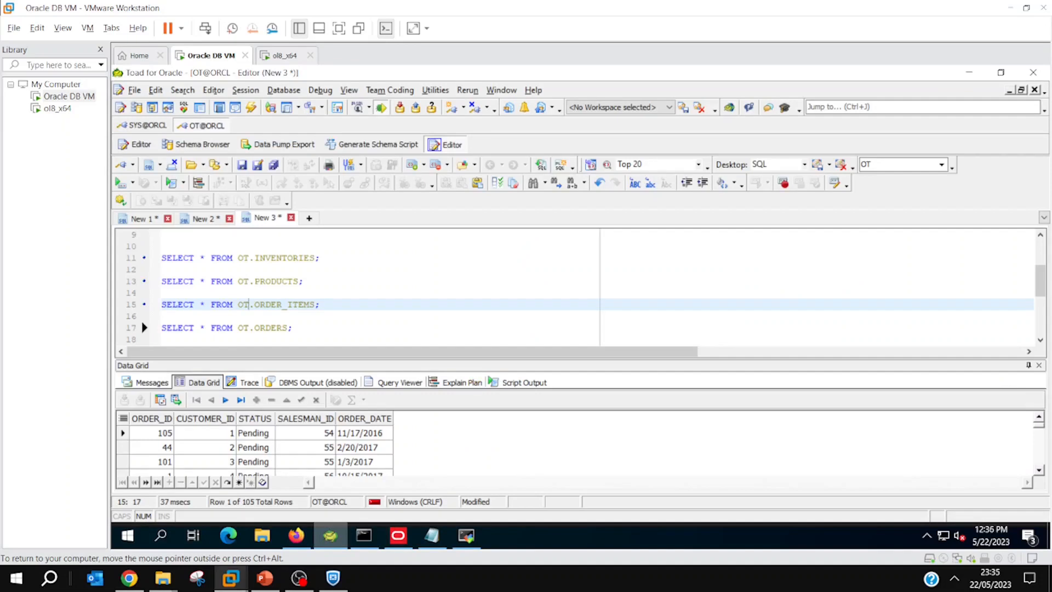
pyautogui.press('F9')
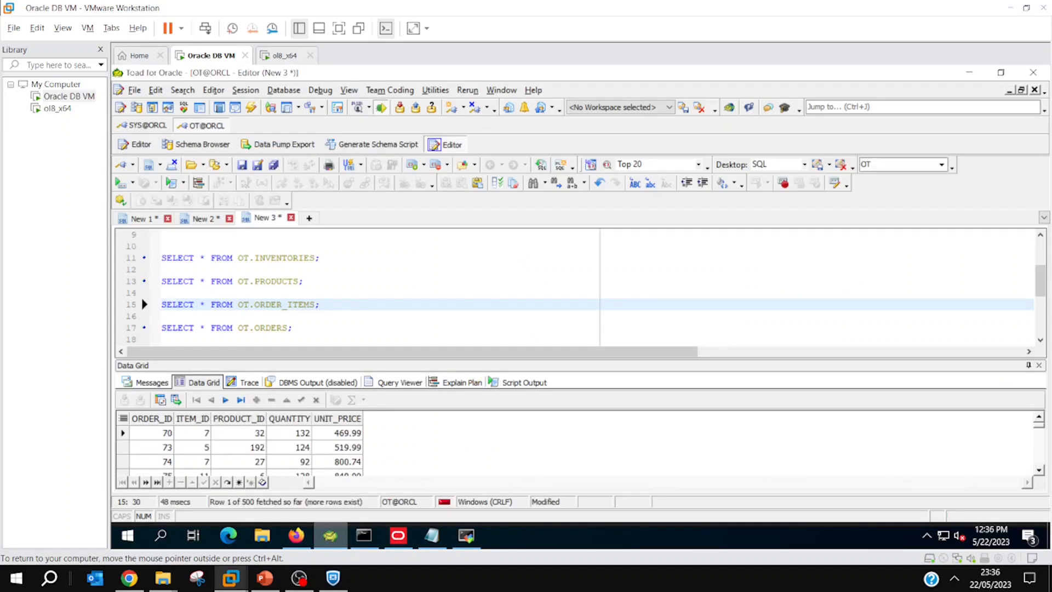
# Add blank lines below the OT.ORDER_ITEMS query and replace its select-all asterisk with UNIT_PRICE followed by a multiplication sign.
pyautogui.press('Return')
pyautogui.press('Return')
pyautogui.press('Return')
pyautogui.press('Up')
pyautogui.press('Up')
pyautogui.press('Up')
pyautogui.press('Right')
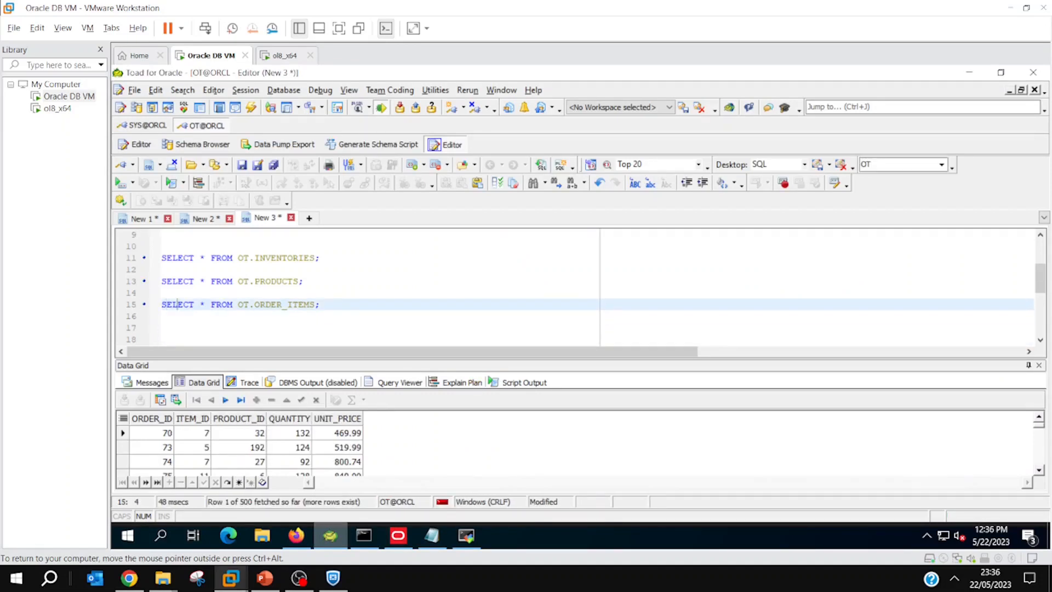
pyautogui.hotkey('shift', 'Right')
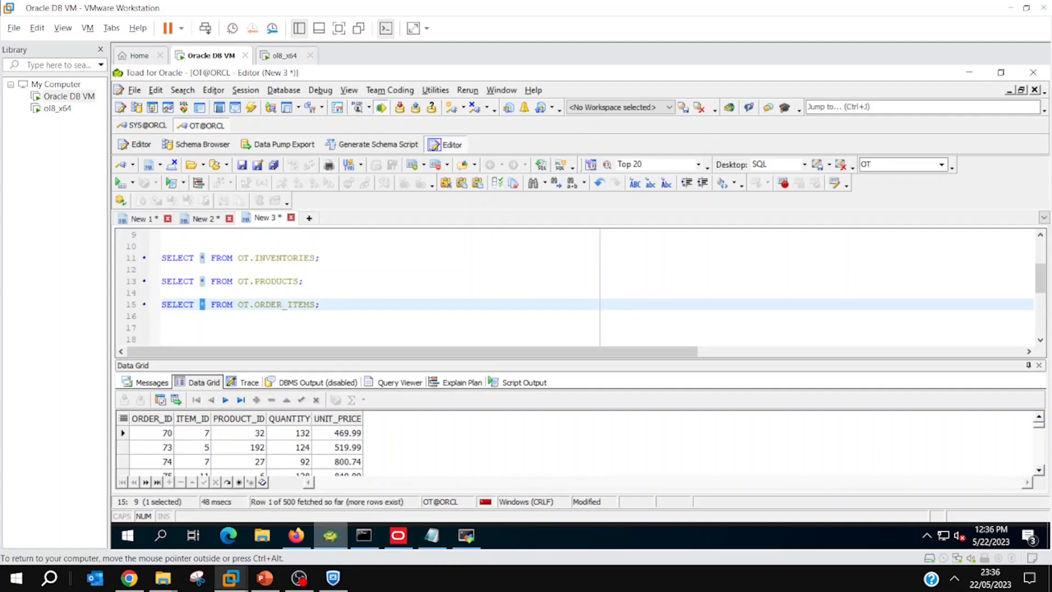
pyautogui.click(337, 418)
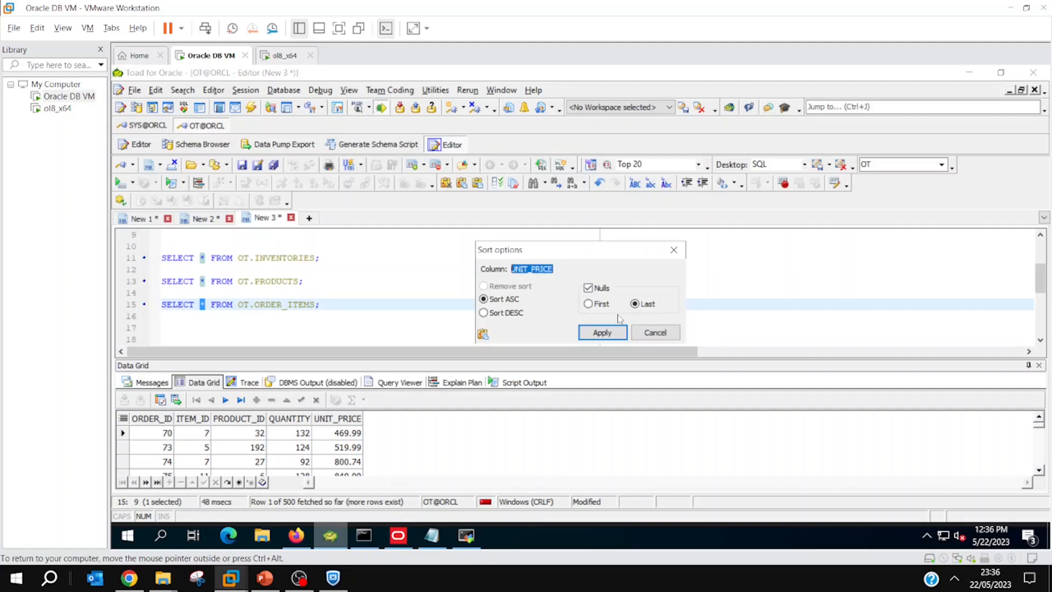
pyautogui.click(656, 332)
pyautogui.press('Left')
pyautogui.hotkey('shift', 'Left')
pyautogui.hotkey('ctrl', 'v')
pyautogui.write('*')
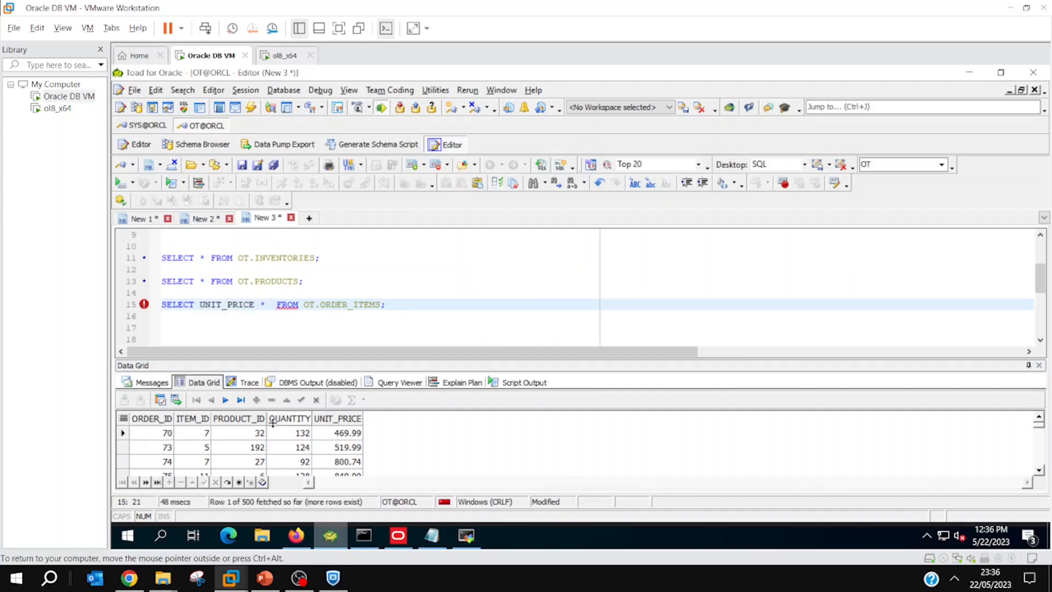
# Add QUANTITY as the second factor in the OT.ORDER_ITEMS query, run it and browse the returned rows.
pyautogui.click(290, 419)
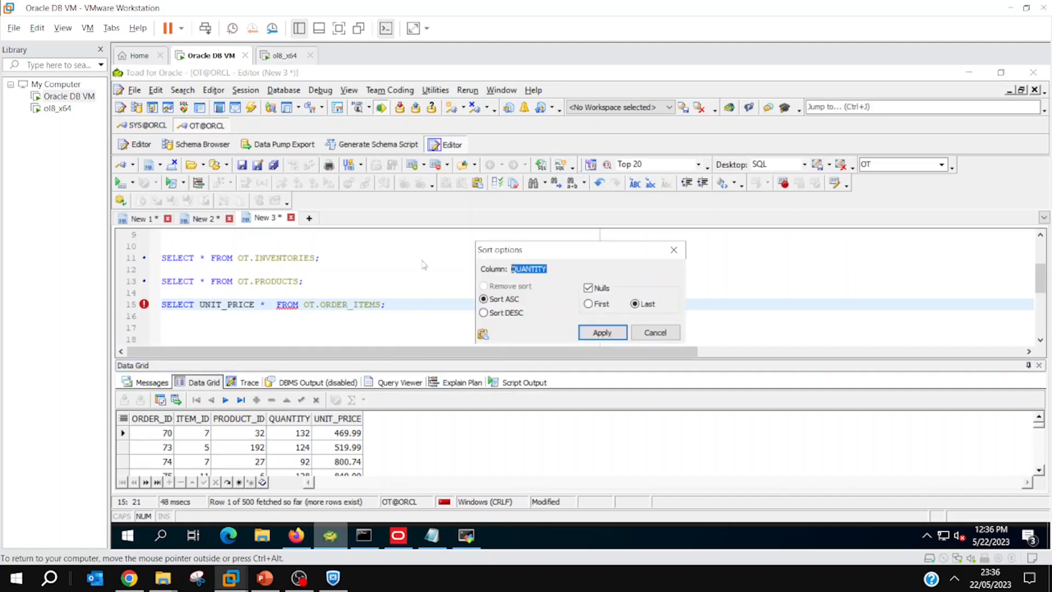
pyautogui.click(655, 332)
pyautogui.write('QUANTITY')
pyautogui.press('F9')
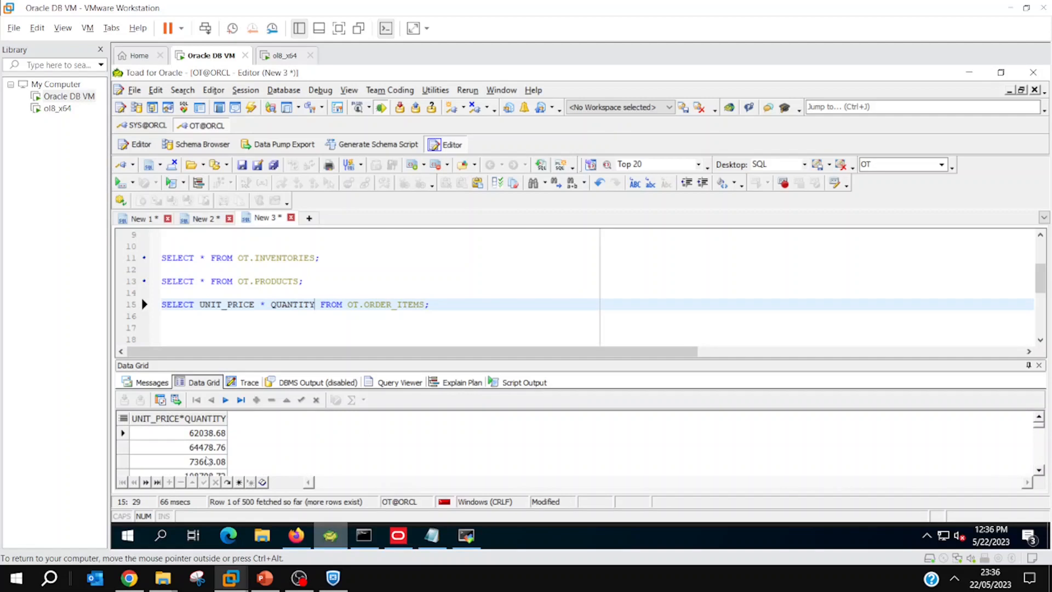
pyautogui.click(176, 461)
pyautogui.scroll(-16, 177, 460)
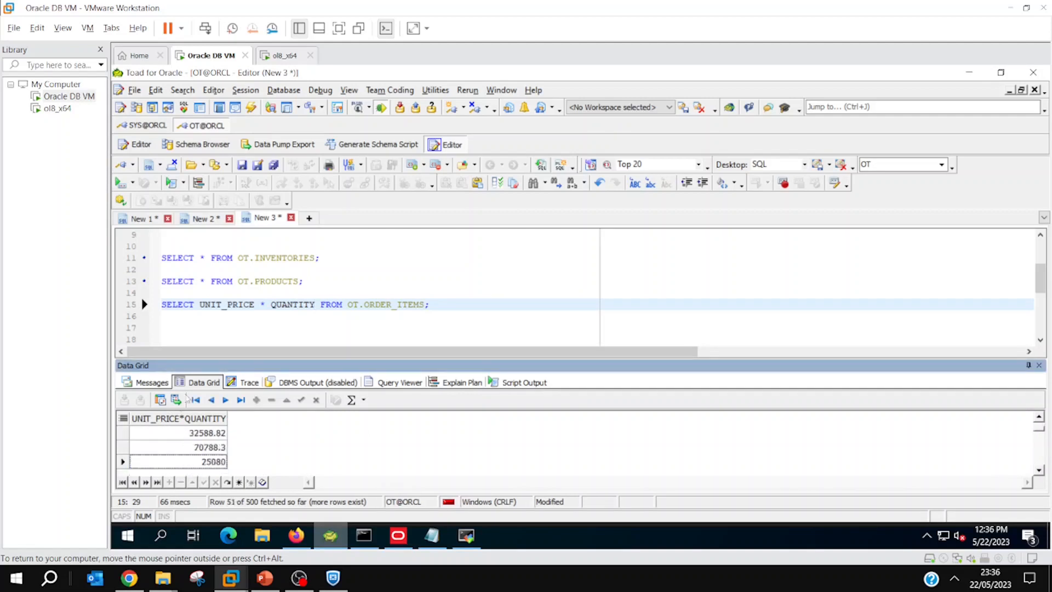
# Wrap UNIT_PRICE * QUANTITY in a sum() function and run the OT.ORDER_ITEMS query.
pyautogui.click(200, 304)
pyautogui.write('sum(')
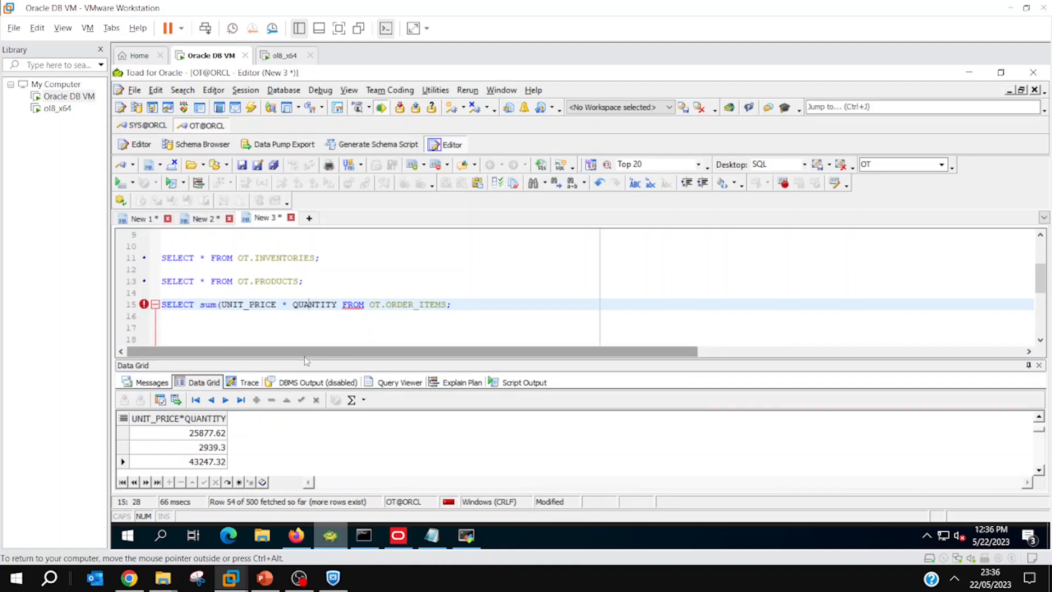
pyautogui.write(')')
pyautogui.press('F9')
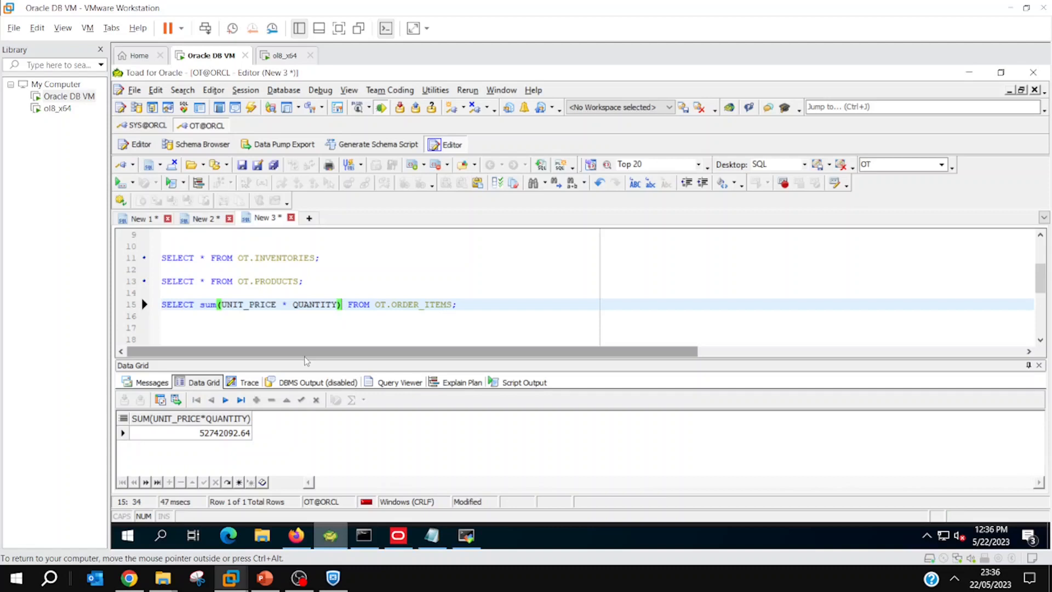
# Describe the OT.ORDER_ITEMS table to examine its columns, including PRODUCT_ID, and close the description.
pyautogui.press('Right')
pyautogui.press('Right')
pyautogui.press('Right')
pyautogui.press('Right')
pyautogui.press('Right')
pyautogui.press('Right')
pyautogui.press('Right')
pyautogui.press('Right')
pyautogui.press('Right')
pyautogui.press('Right')
pyautogui.press('F4')
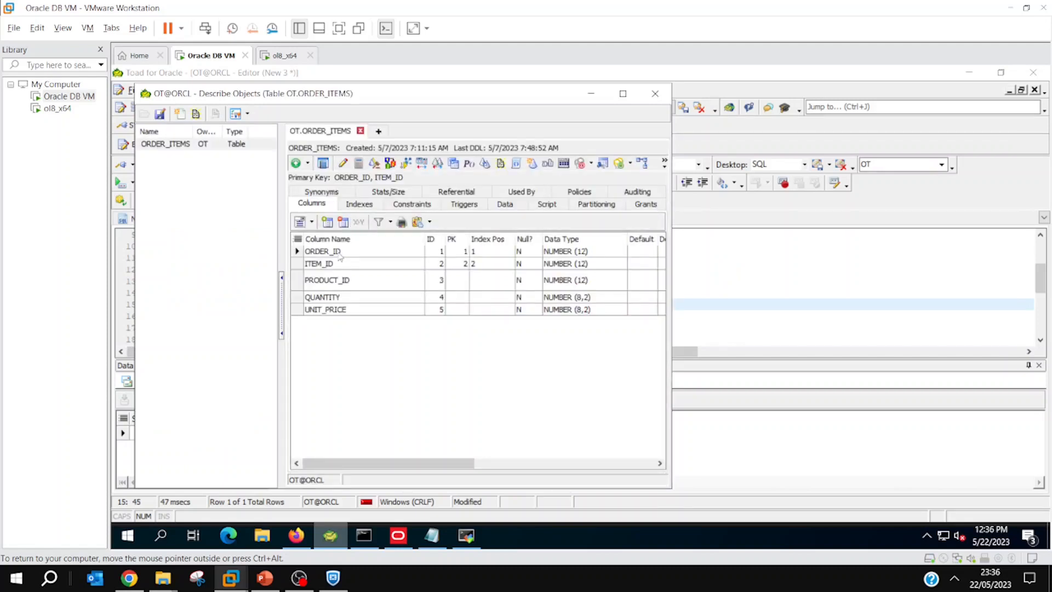
pyautogui.click(336, 280)
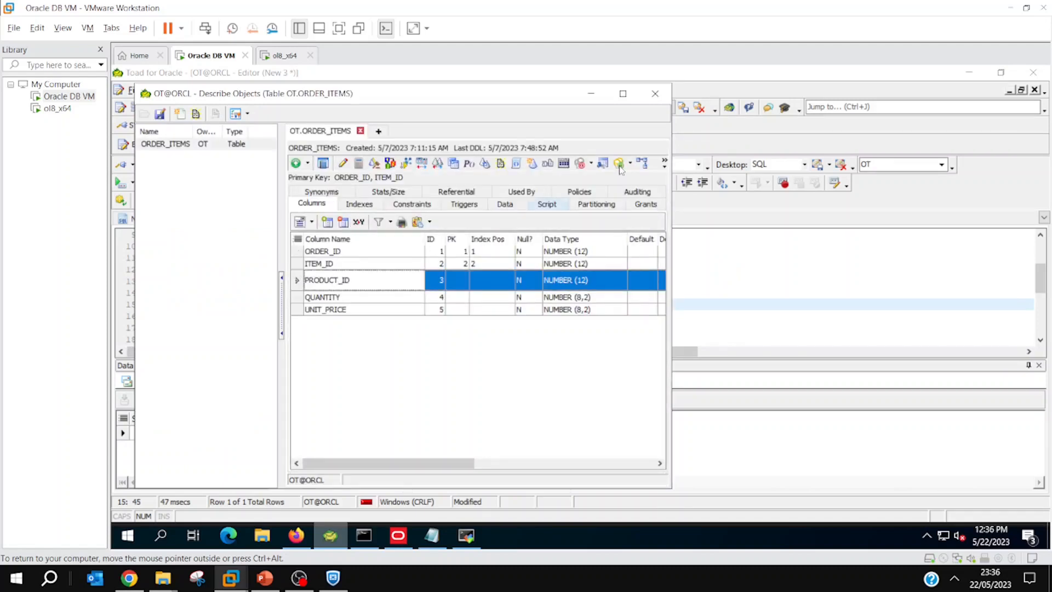
pyautogui.click(656, 94)
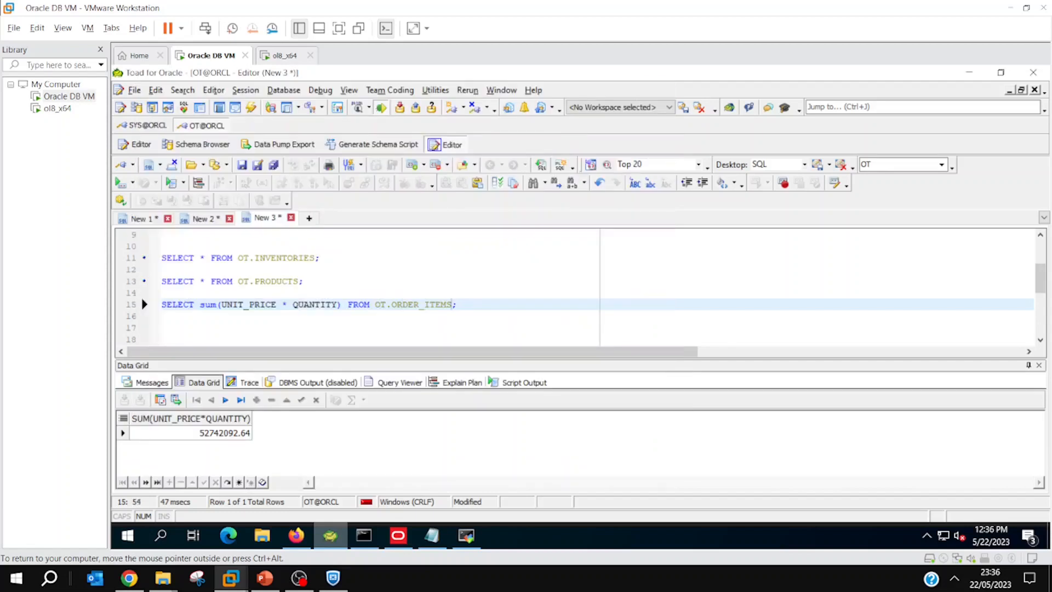
# Add a group by PRODUCT_ID clause to the sum query on OT.ORDER_ITEMS and run it.
pyautogui.press('Return')
pyautogui.write('group by PRODUCT_ID')
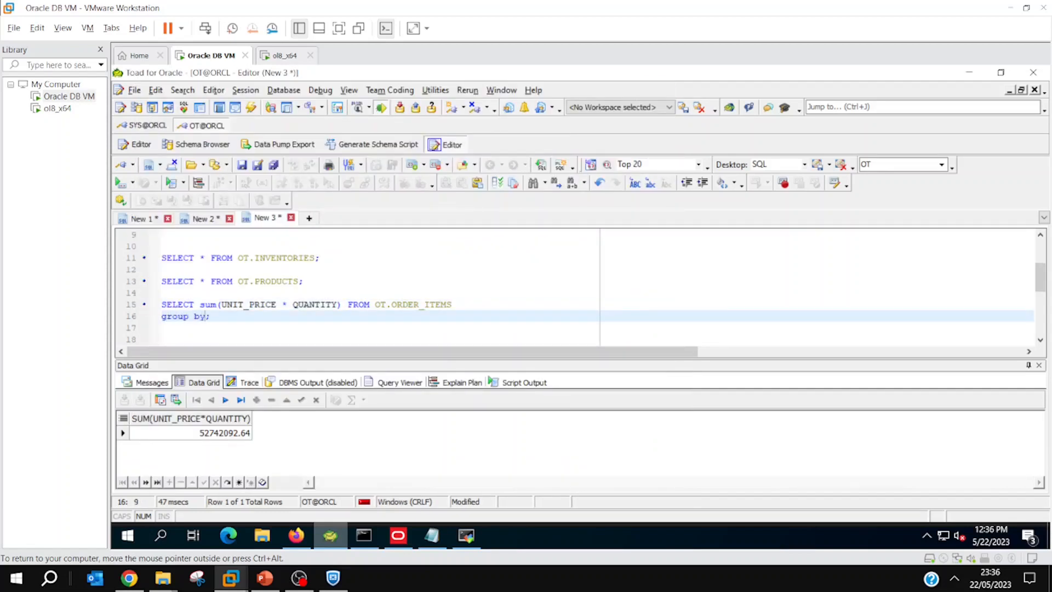
pyautogui.press('F9')
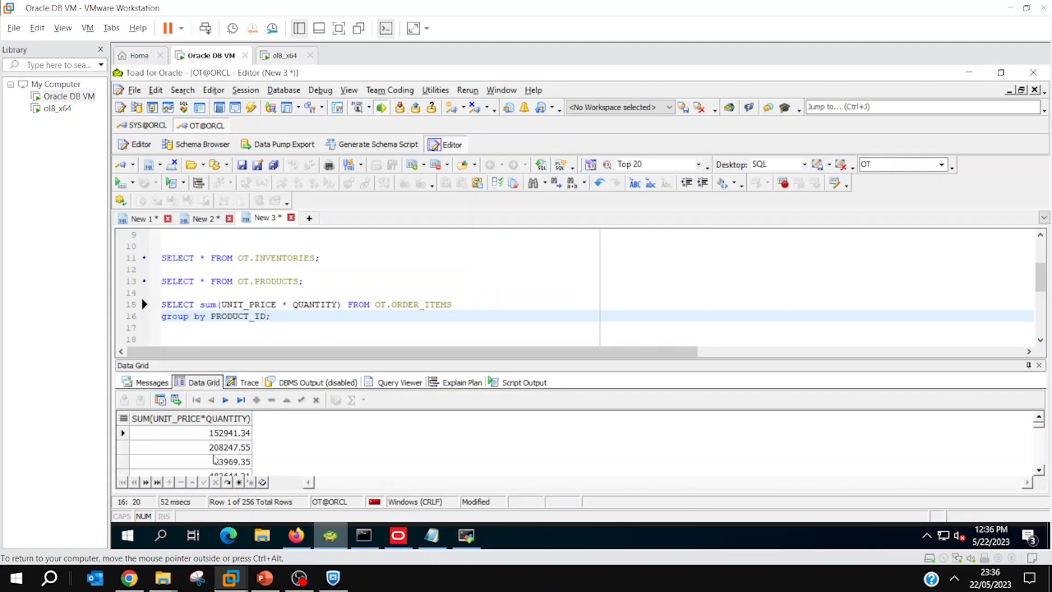
pyautogui.moveTo(200, 305); pyautogui.dragTo(221, 305)
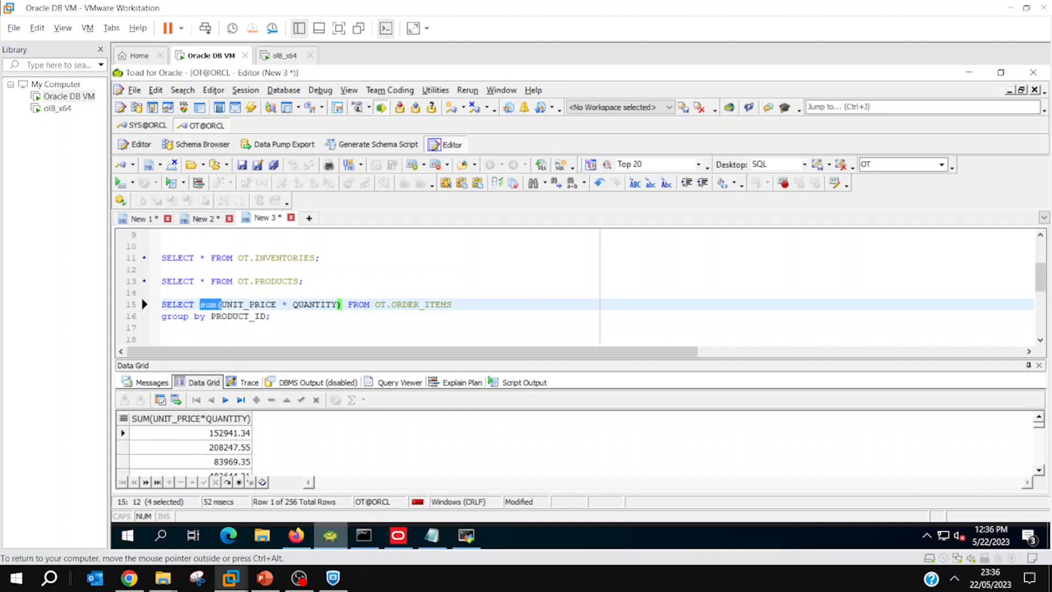
# Remove the sum() function around UNIT_PRICE * QUANTITY, run the query grouped by PRODUCT_ID and dismiss the resulting dialog.
pyautogui.press('Delete')
pyautogui.press('Right')
pyautogui.press('Right')
pyautogui.press('Delete')
pyautogui.press('F9')
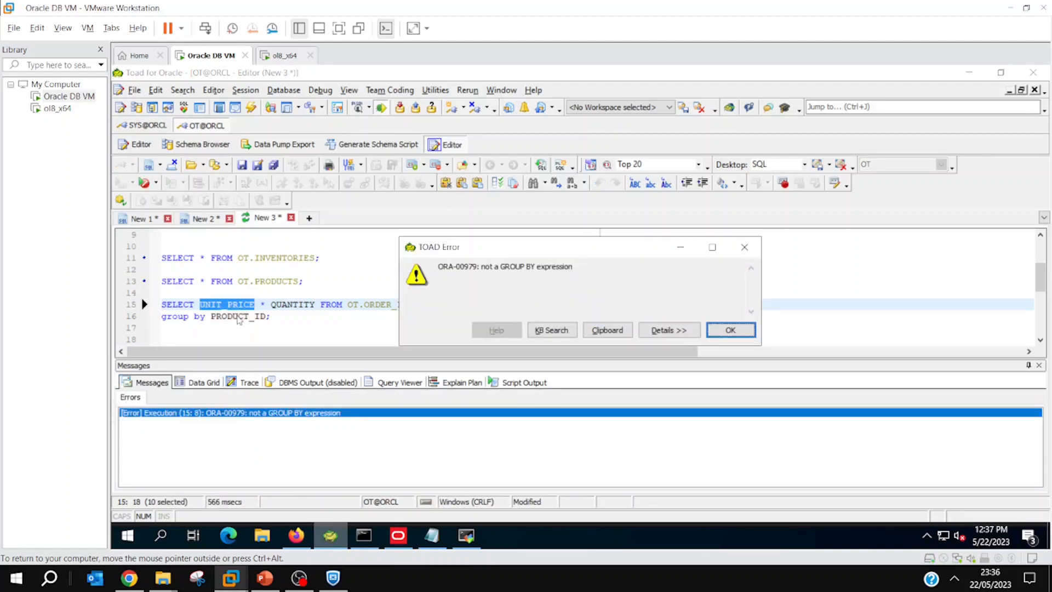
pyautogui.click(730, 330)
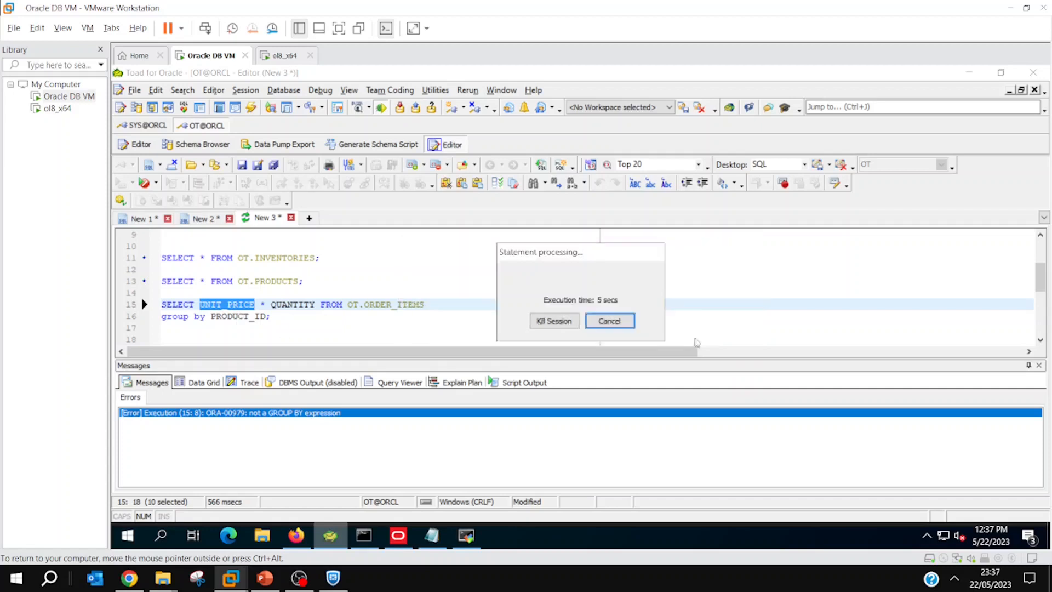
# Switch to the Oracle BI Administration Tool and go through the columns of the ORDERS logical table.
pyautogui.click(296, 536)
pyautogui.click(297, 535)
pyautogui.click(399, 535)
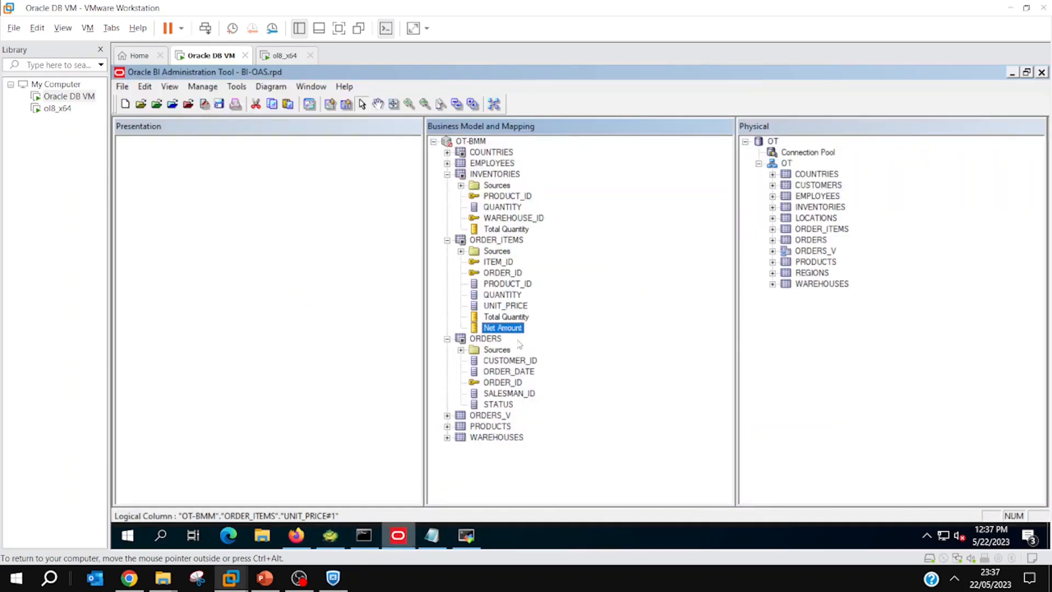
pyautogui.click(506, 384)
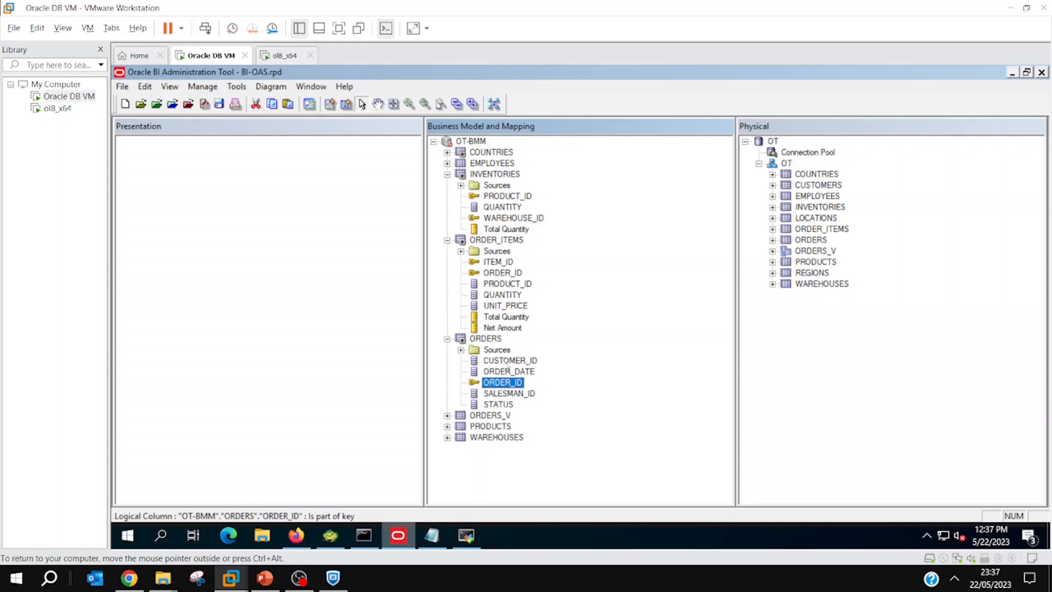
pyautogui.click(507, 361)
pyautogui.click(507, 372)
pyautogui.click(504, 383)
pyautogui.click(505, 395)
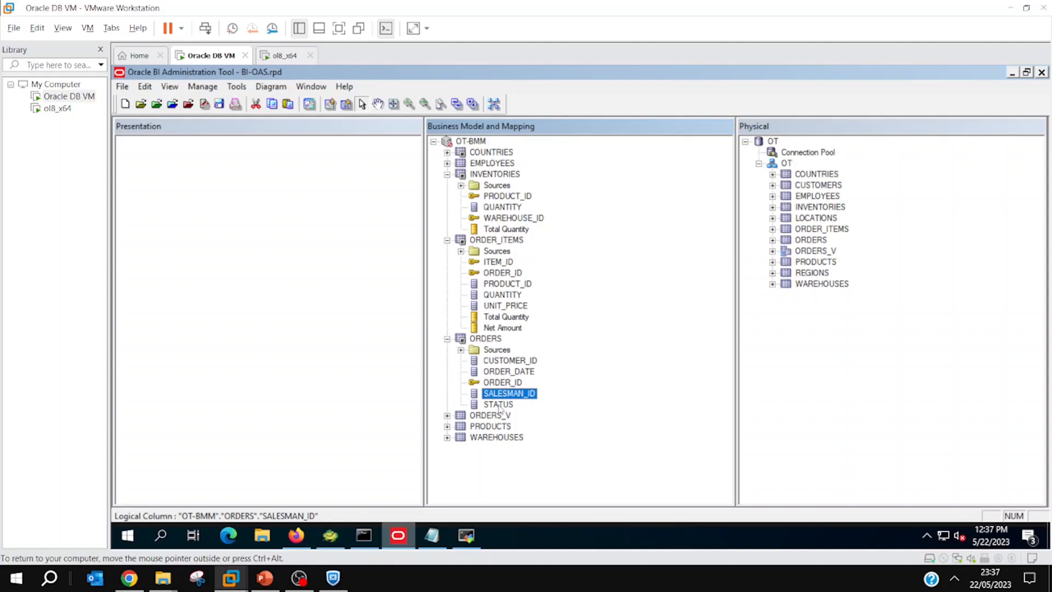
pyautogui.click(500, 405)
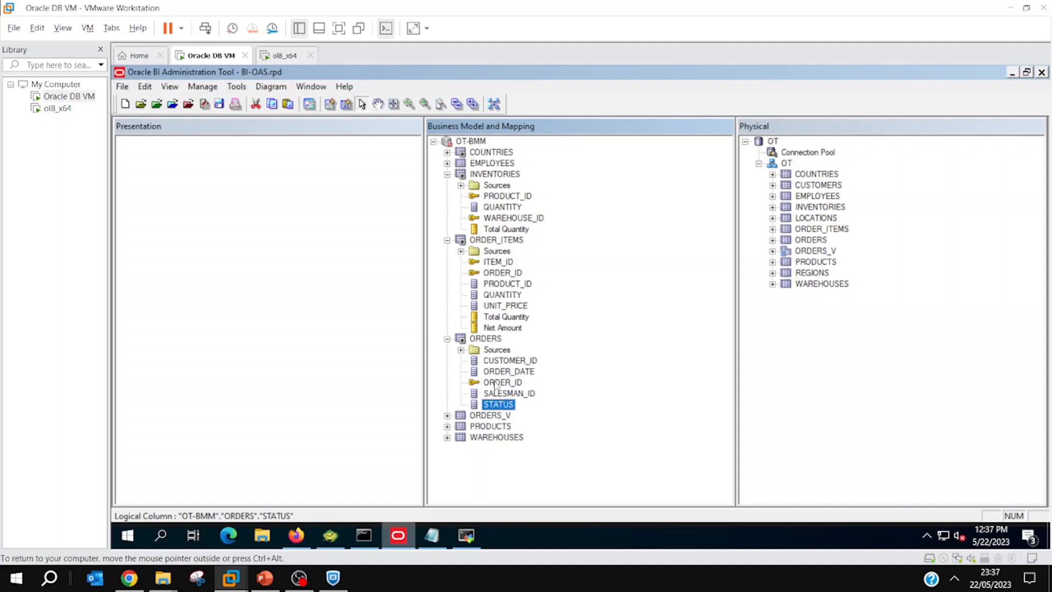
# Duplicate the ORDER_ID column in the ORDERS logical table and set the copy's default aggregation rule to Count Distinct.
pyautogui.click(496, 384)
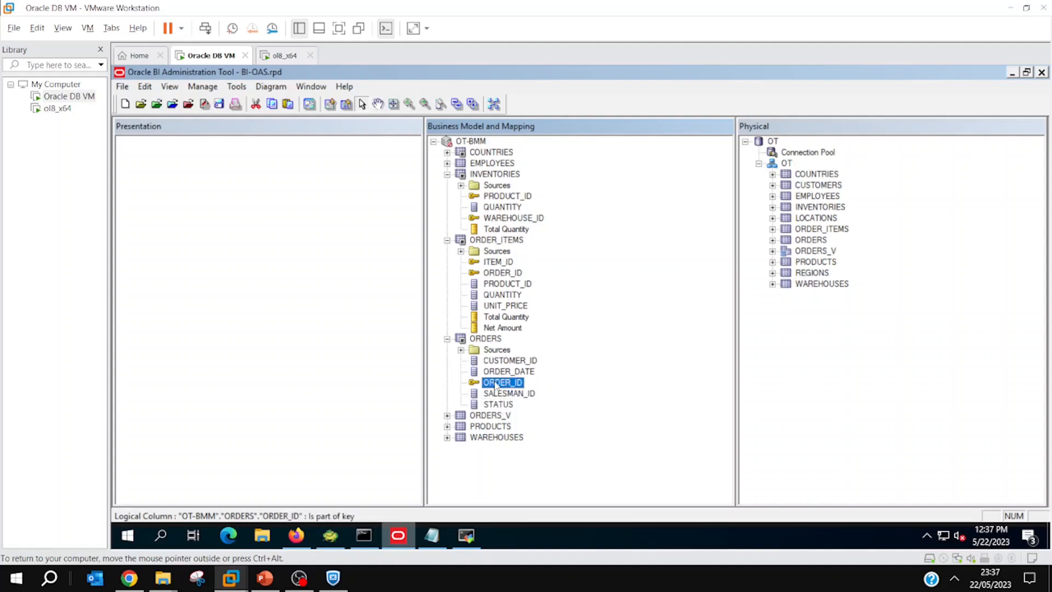
pyautogui.rightClick(496, 383)
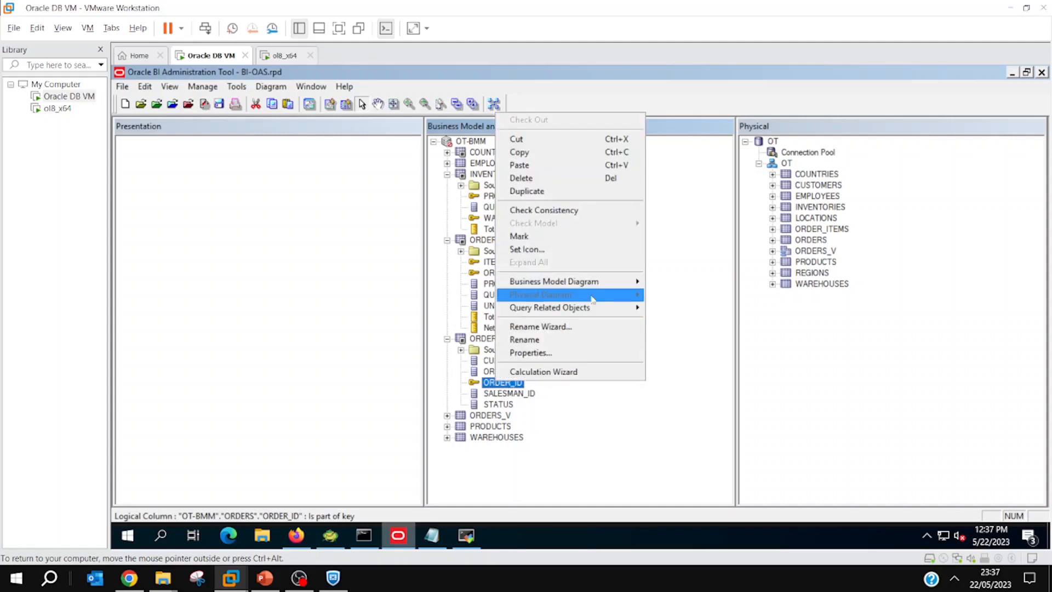
pyautogui.click(557, 196)
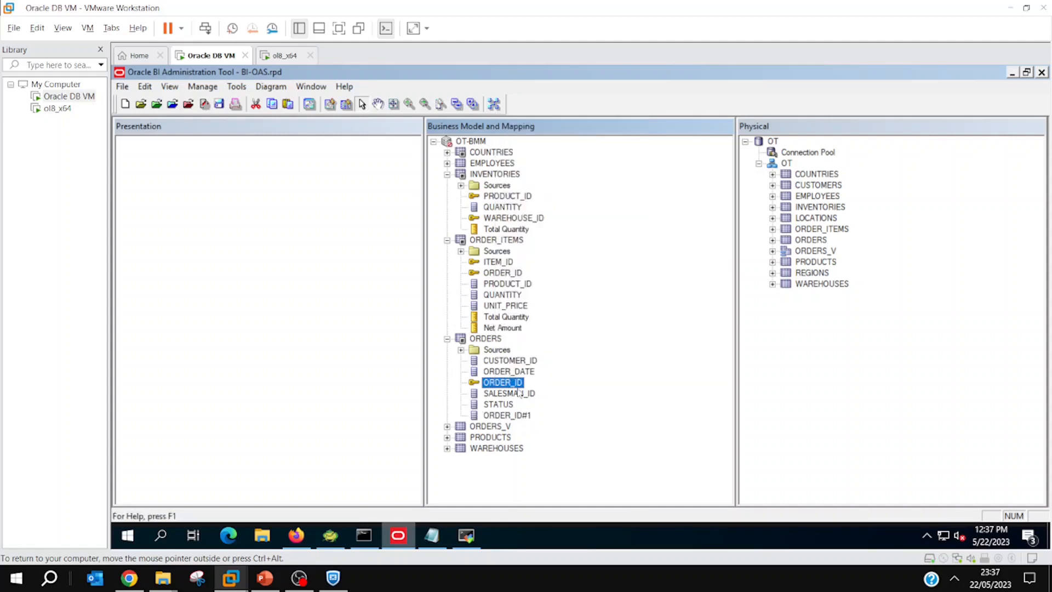
pyautogui.click(503, 414)
pyautogui.doubleClick(503, 415)
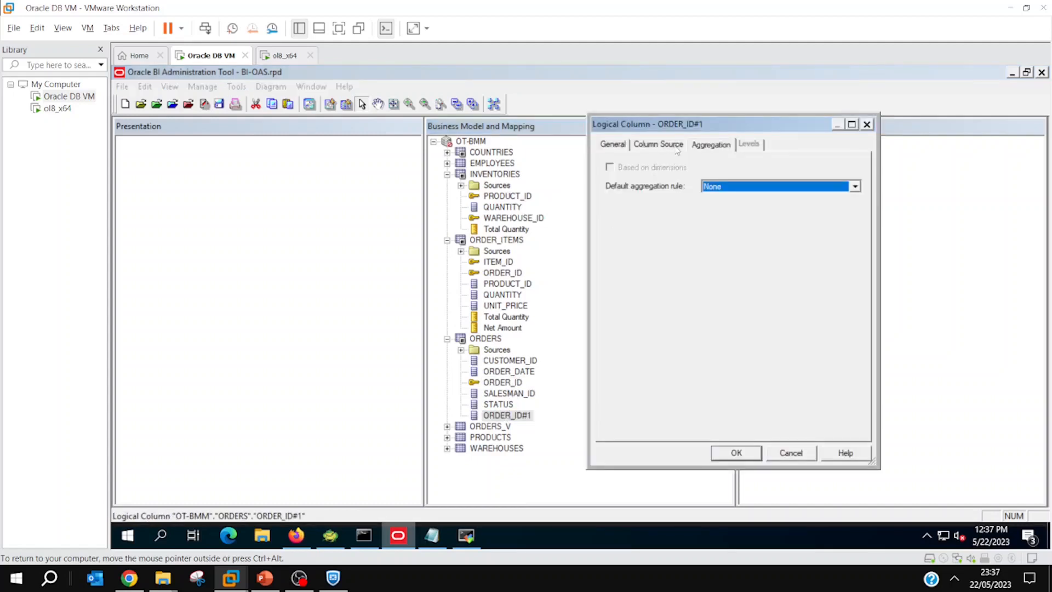
pyautogui.click(719, 188)
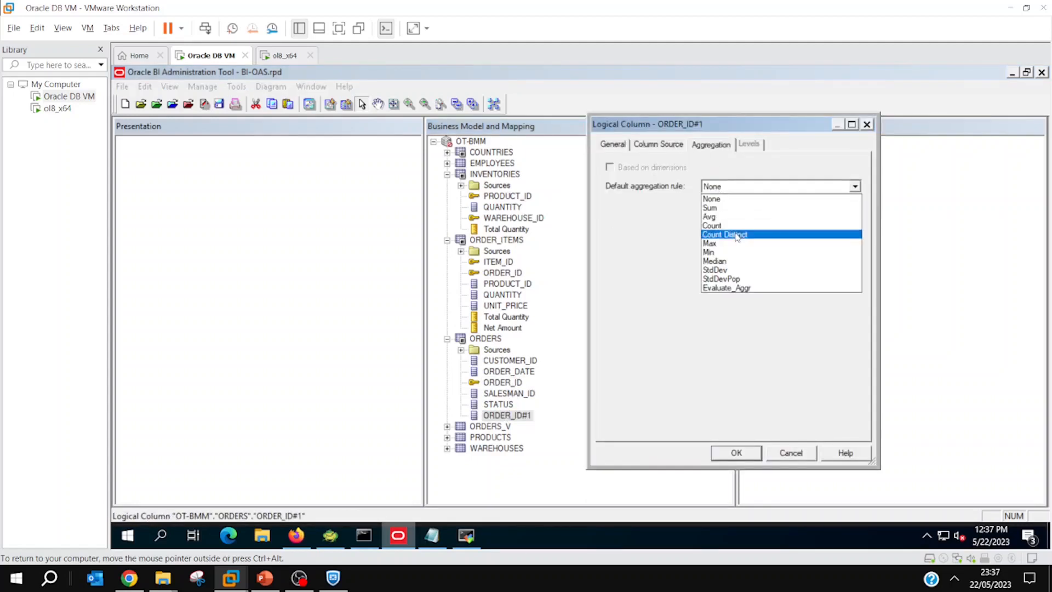
pyautogui.click(737, 234)
pyautogui.click(736, 453)
# Rename the duplicated ORDER_ID column in the ORDERS logical table as Number of Orders.
pyautogui.press('F2')
pyautogui.write('N')
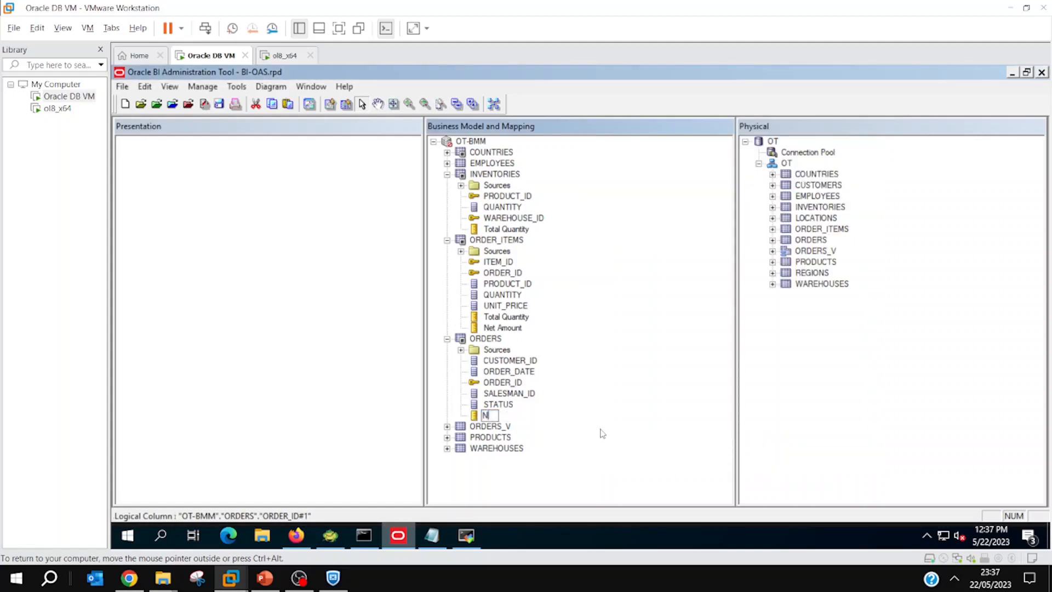
pyautogui.write('umber of Orders')
pyautogui.press('Return')
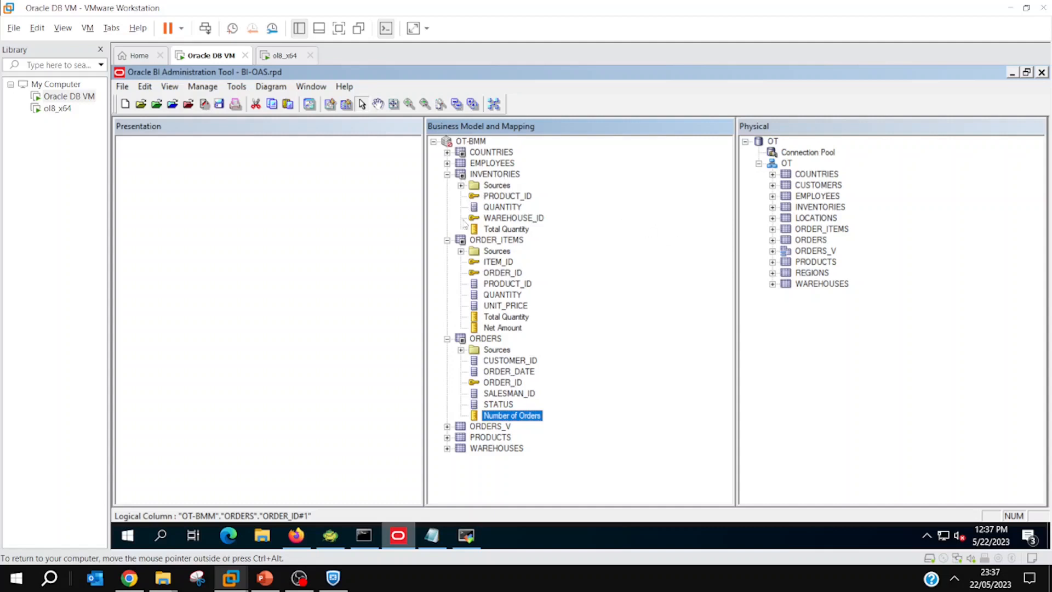
# Review the measures Total Quantity, Net Amount and Number of Orders across the fact tables of OT-BMM.
pyautogui.click(497, 229)
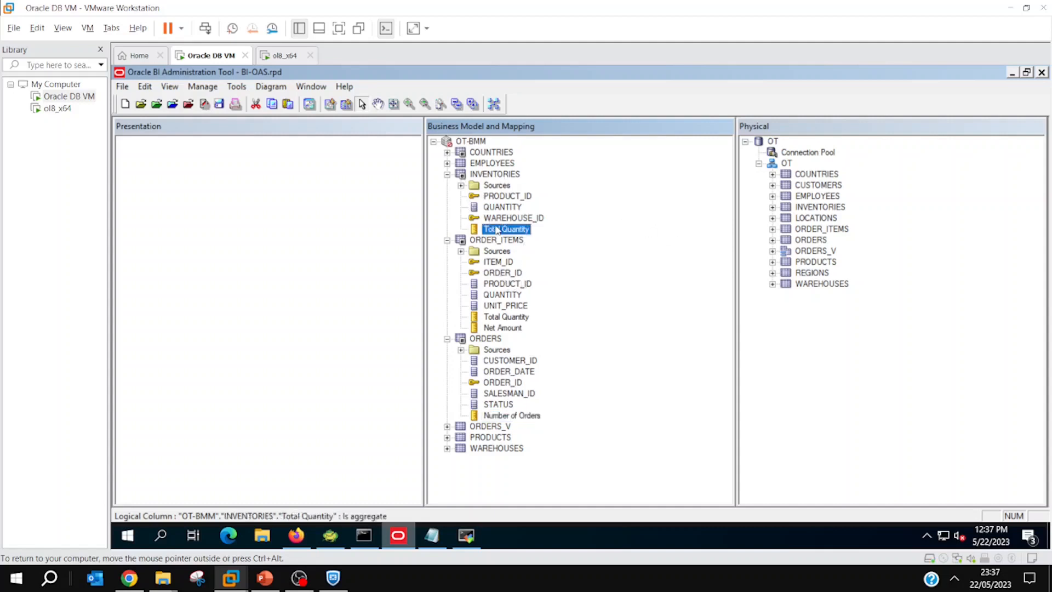
pyautogui.click(508, 317)
pyautogui.click(510, 327)
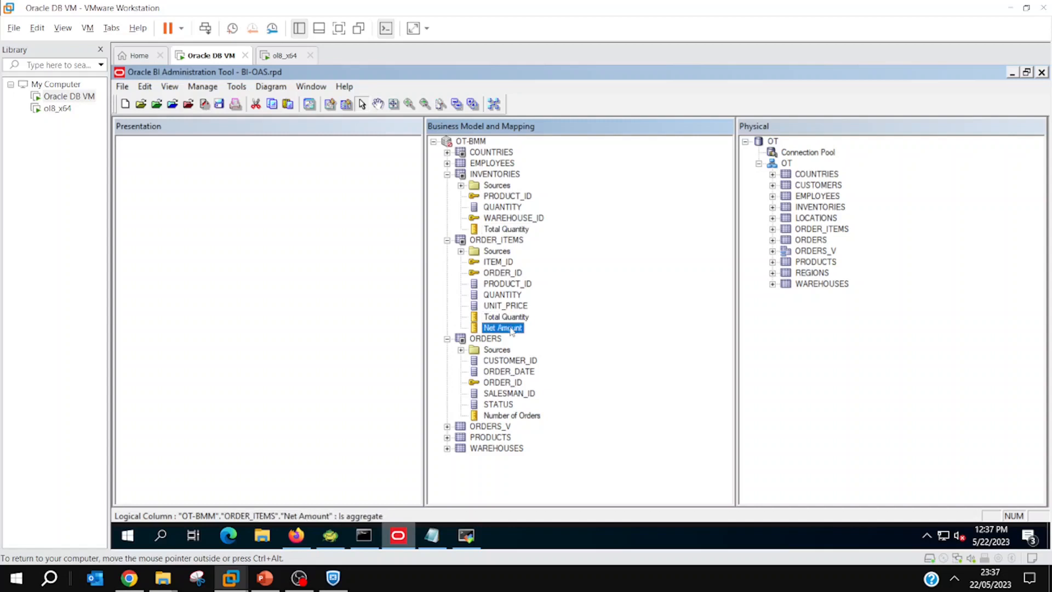
pyautogui.click(536, 418)
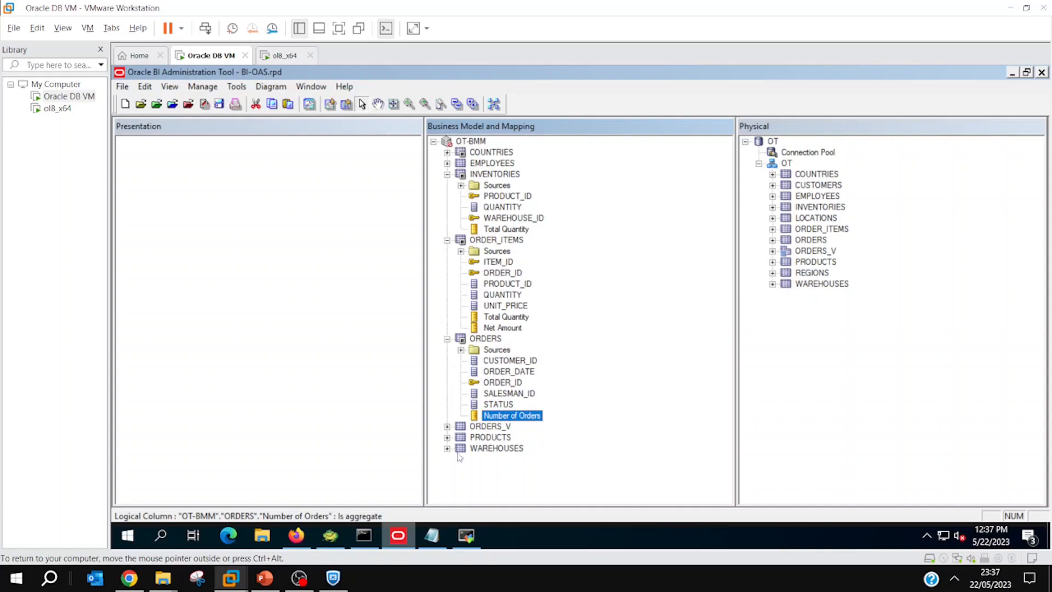
# Switch to PowerPoint, present slide 196 on renaming measures, dimensions and logical names, and end the slide show.
pyautogui.click(266, 578)
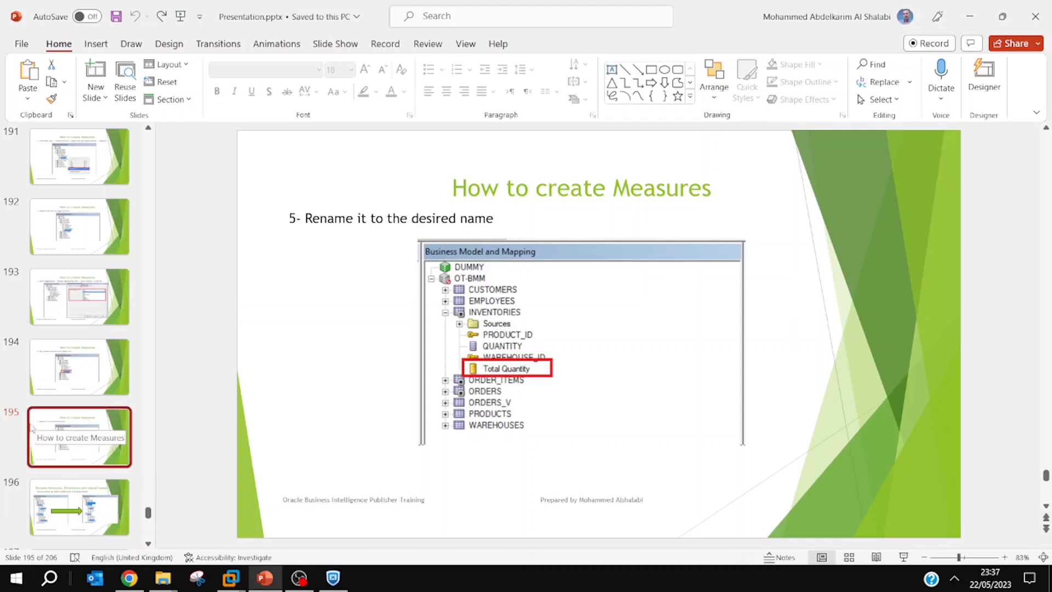
pyautogui.scroll(-1, 38, 415)
pyautogui.scroll(-1, 37, 415)
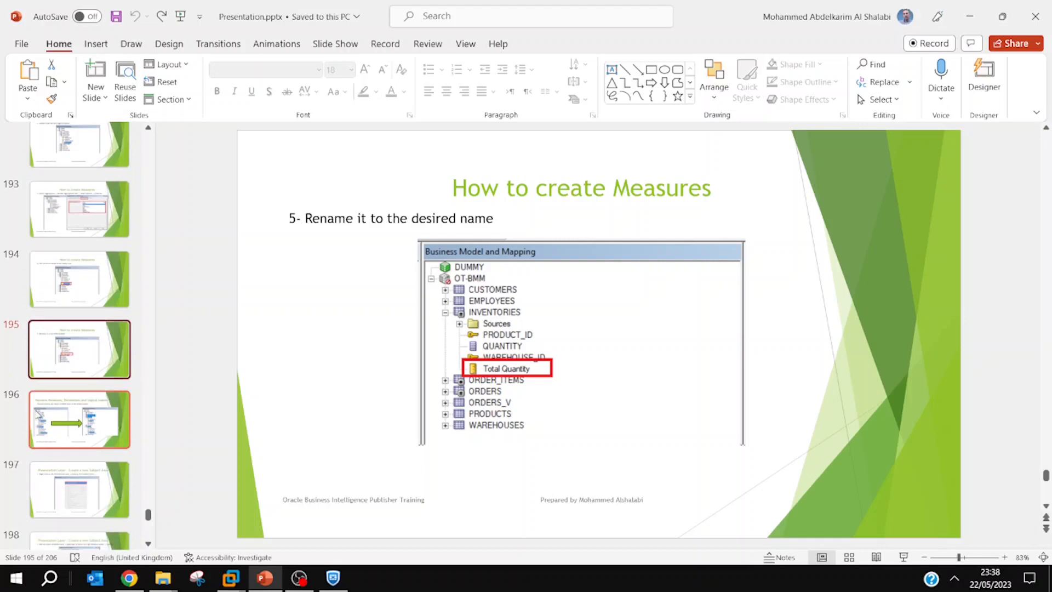
pyautogui.click(61, 393)
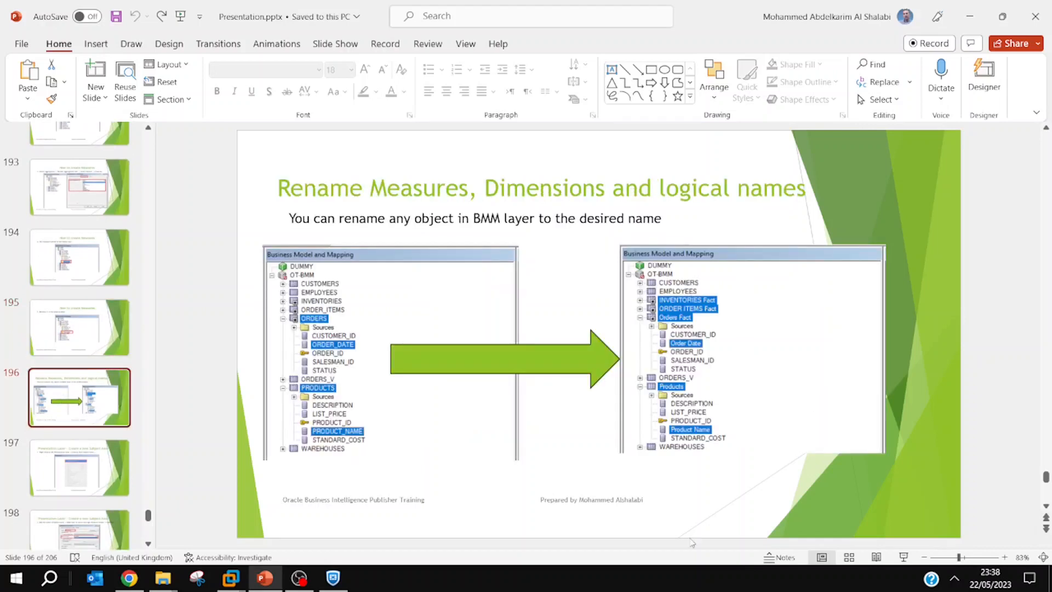
pyautogui.click(904, 557)
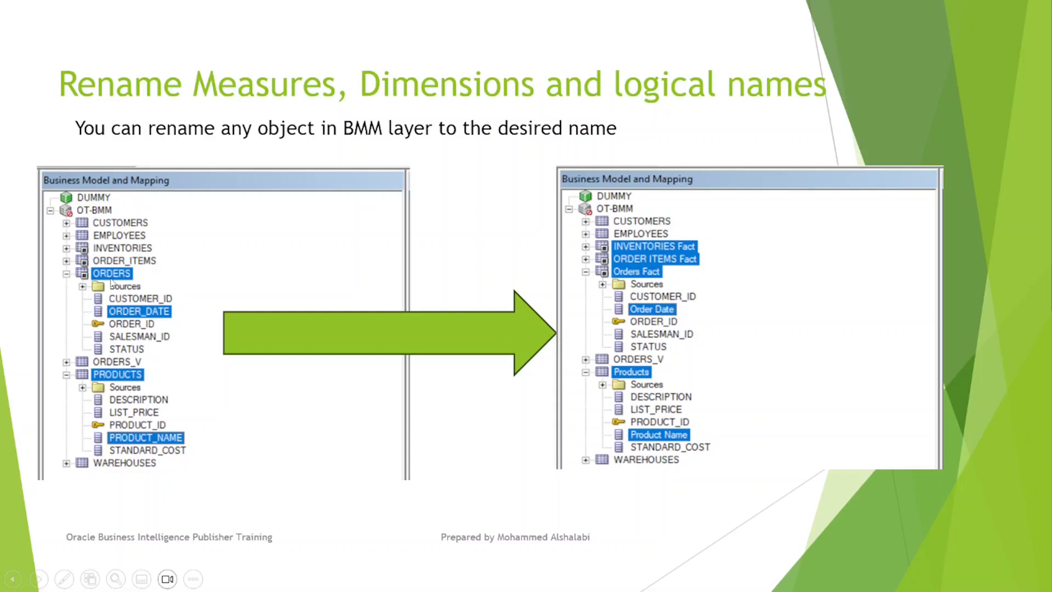
pyautogui.press('Right')
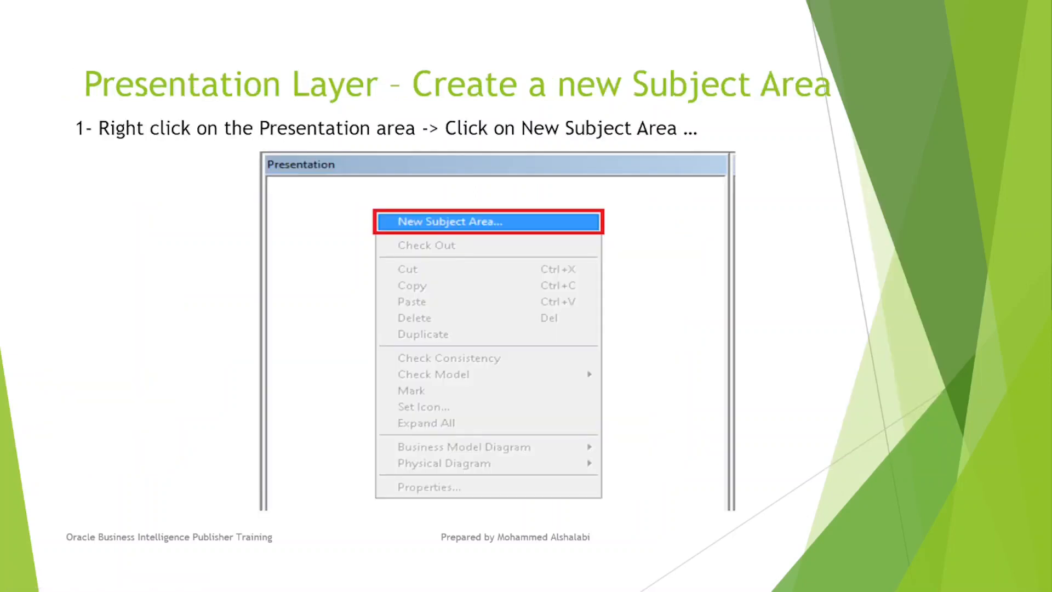
pyautogui.press('Left')
pyautogui.press('Escape')
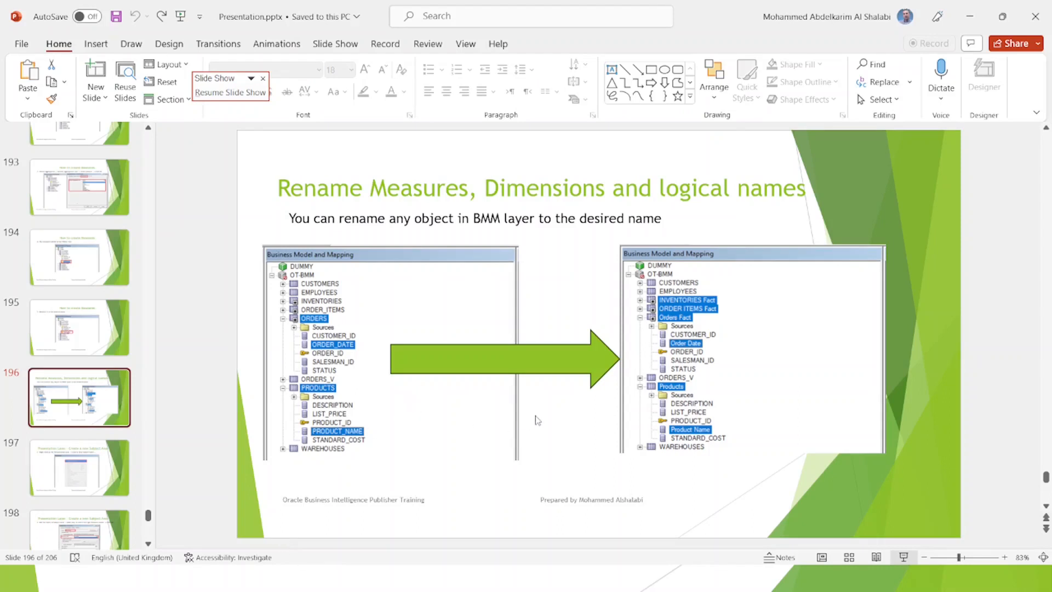
# Return to the Oracle BI Administration Tool and collapse the INVENTORIES, ORDER_ITEMS and ORDERS logical tables.
pyautogui.hotkey('alt', 'Tab')
pyautogui.hotkey('alt', 'Tab')
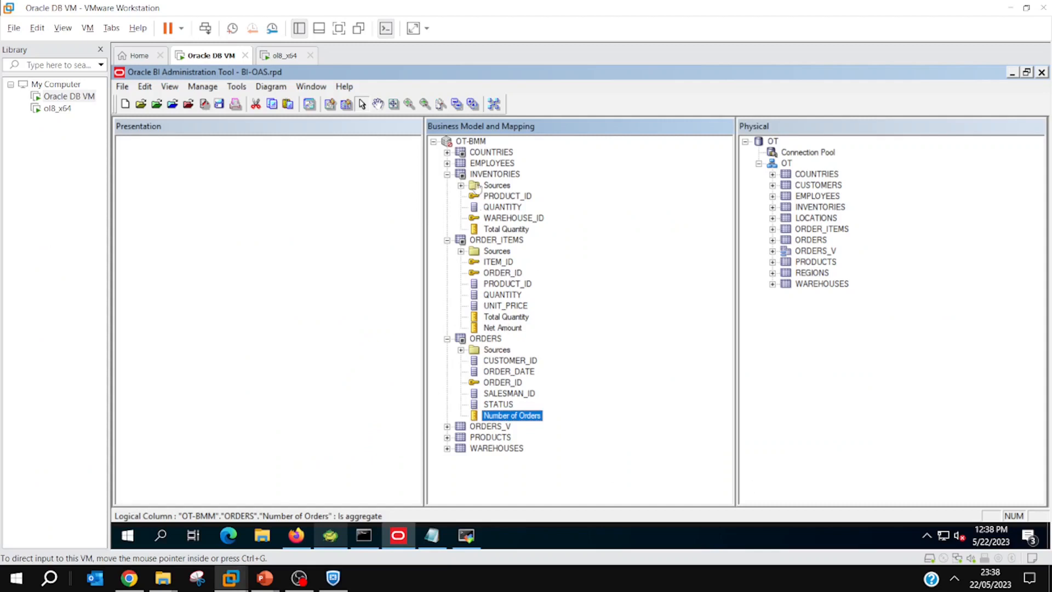
pyautogui.click(489, 153)
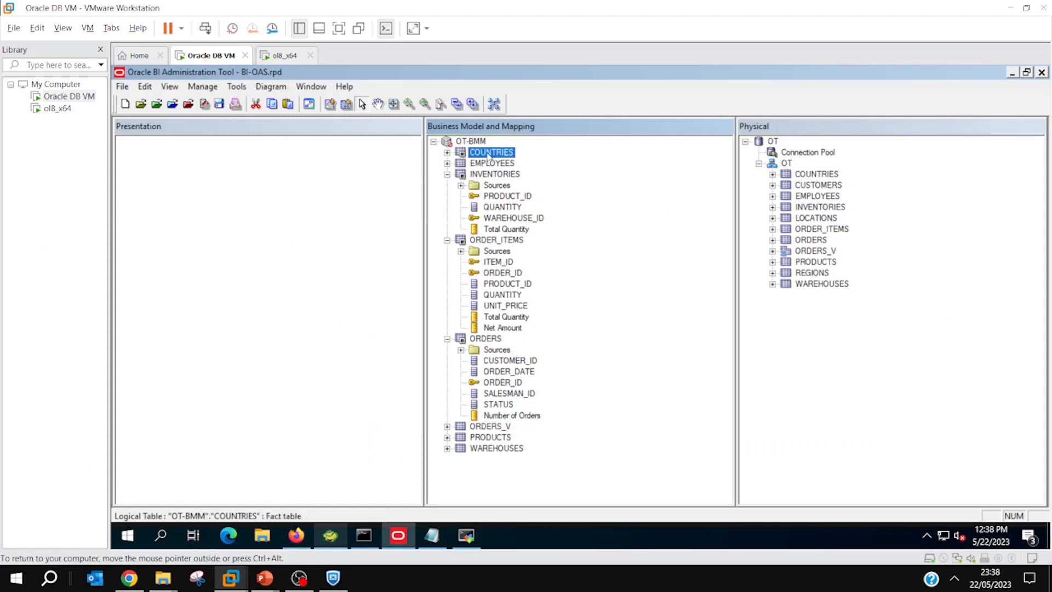
pyautogui.click(447, 174)
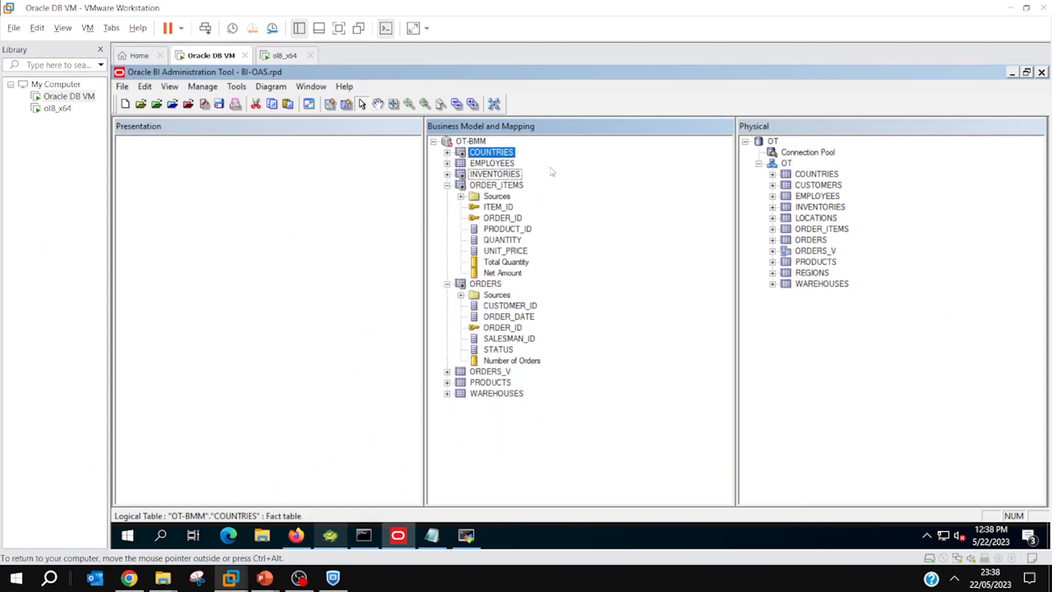
pyautogui.click(447, 186)
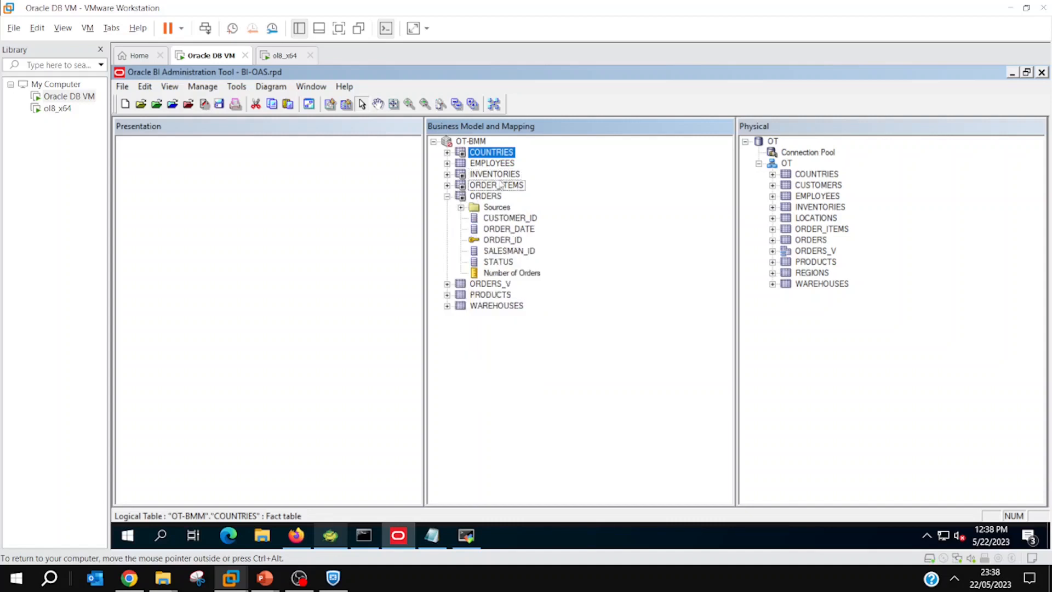
pyautogui.click(447, 196)
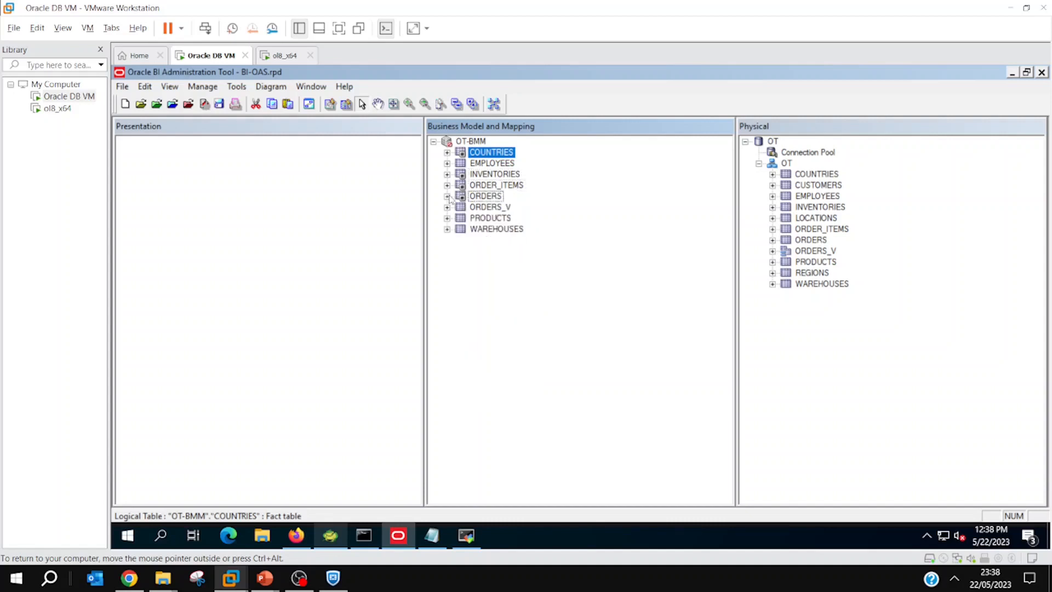
# View the physical diagram of the COUNTRIES logical table to examine its joined tables, and close it.
pyautogui.rightClick(487, 153)
pyautogui.moveTo(559, 355)
pyautogui.click(656, 355)
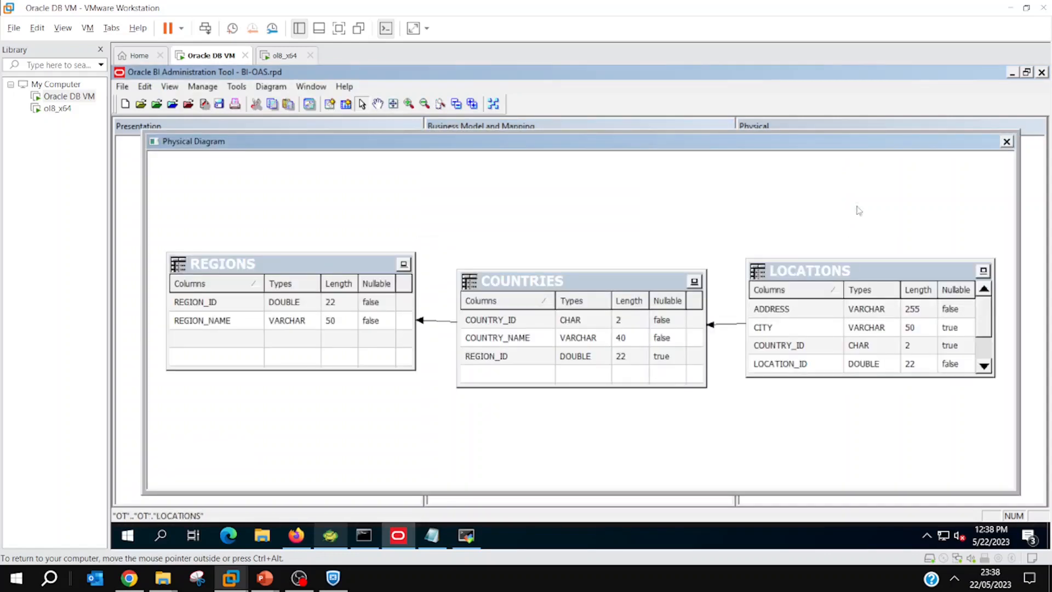
pyautogui.click(1007, 142)
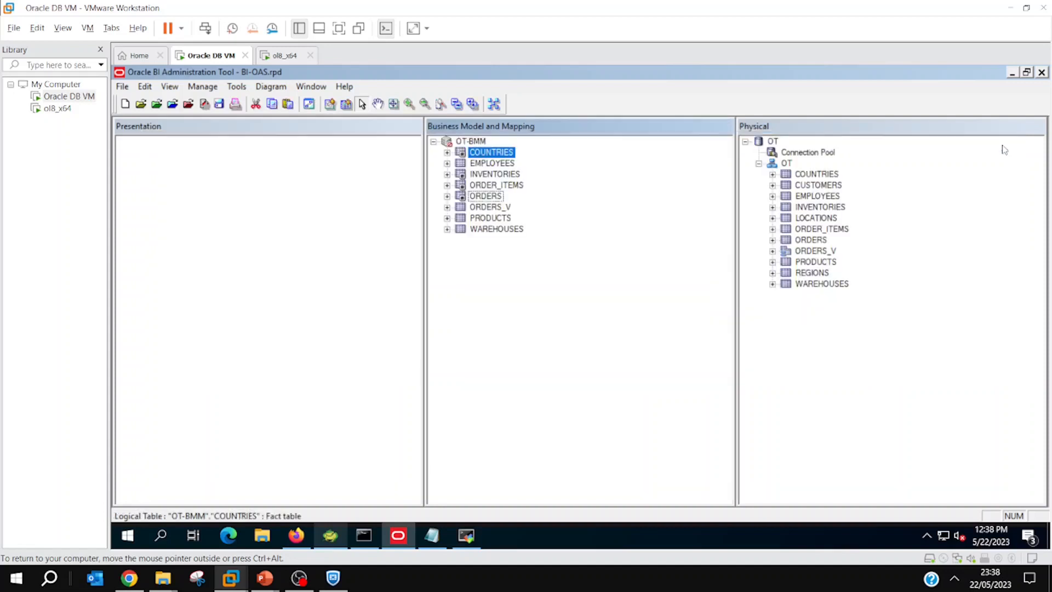
# Expand the EMPLOYEES logical table and rename its EMAIL column as Email.
pyautogui.click(492, 163)
pyautogui.press('Right')
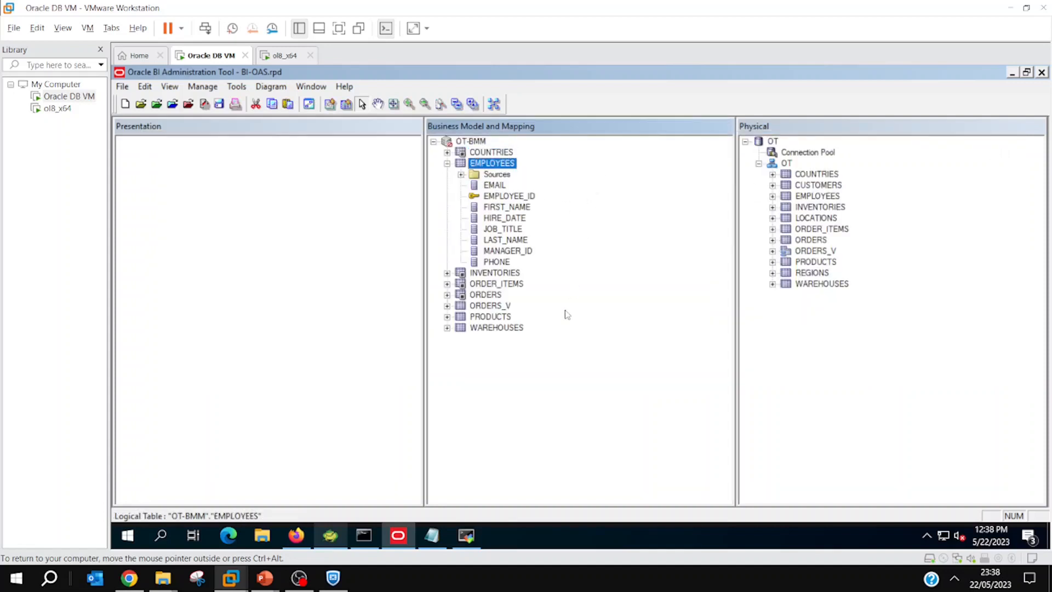
pyautogui.press('Down')
pyautogui.press('Down')
pyautogui.press('F2')
pyautogui.write('Email')
pyautogui.press('Return')
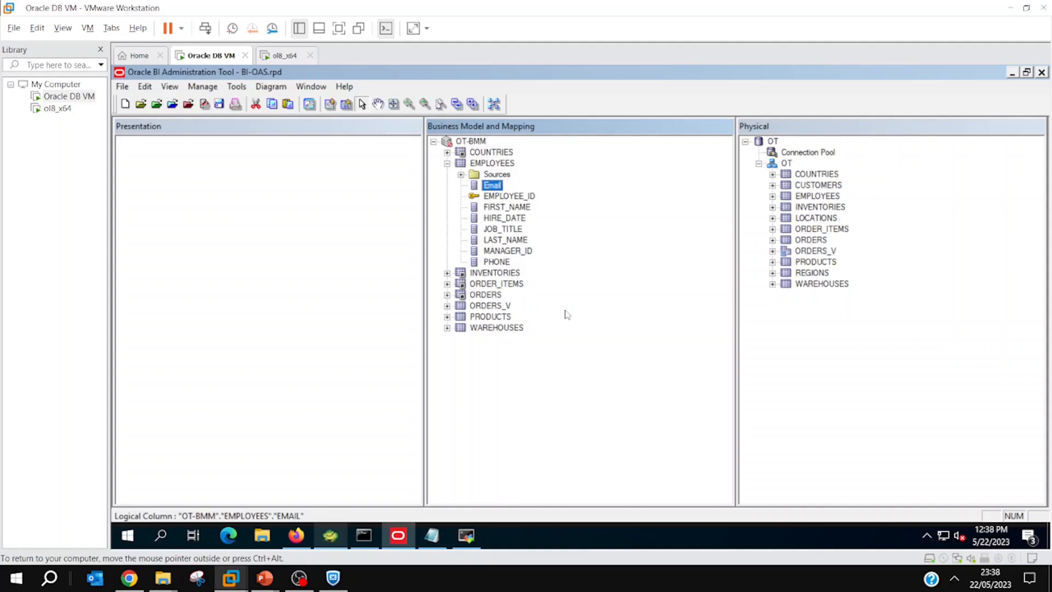
# Rename the EMPLOYEES logical table as Employees.
pyautogui.press('Left')
pyautogui.press('F2')
pyautogui.write('Employees')
pyautogui.press('Return')
# Rename the FIRST_NAME column of the Employees logical table as First Name.
pyautogui.press('Down')
pyautogui.press('Down')
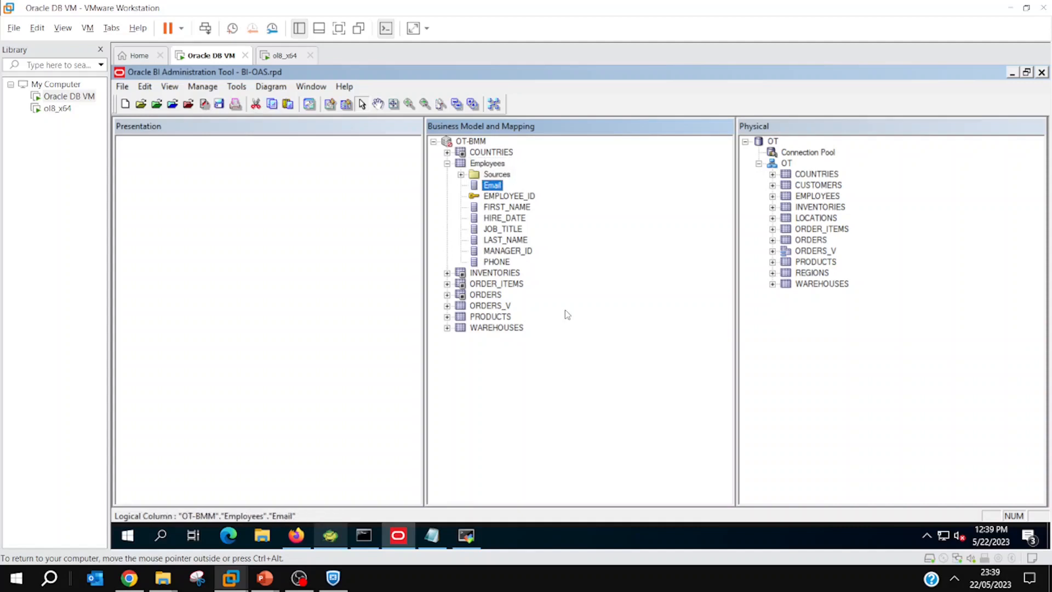
pyautogui.press('Down')
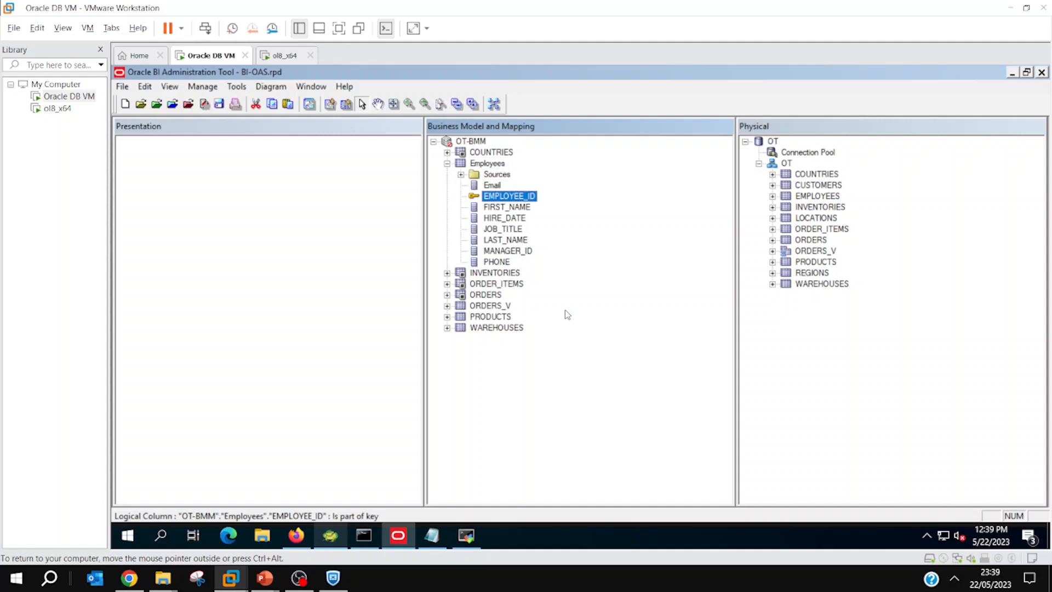
pyautogui.press('Down')
pyautogui.press('F2')
pyautogui.write('Fi')
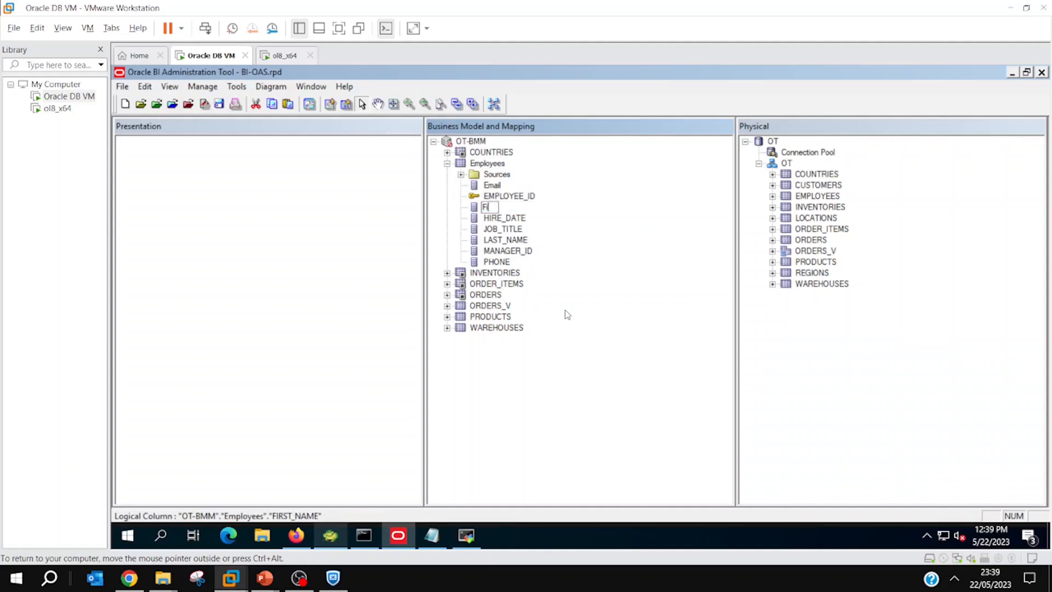
pyautogui.write('rst Name')
pyautogui.press('Return')
# Rename the HIRE_DATE and JOB_TITLE columns of the Employees logical table as Hire Date and Job Title.
pyautogui.press('Down')
pyautogui.press('F2')
pyautogui.write('H')
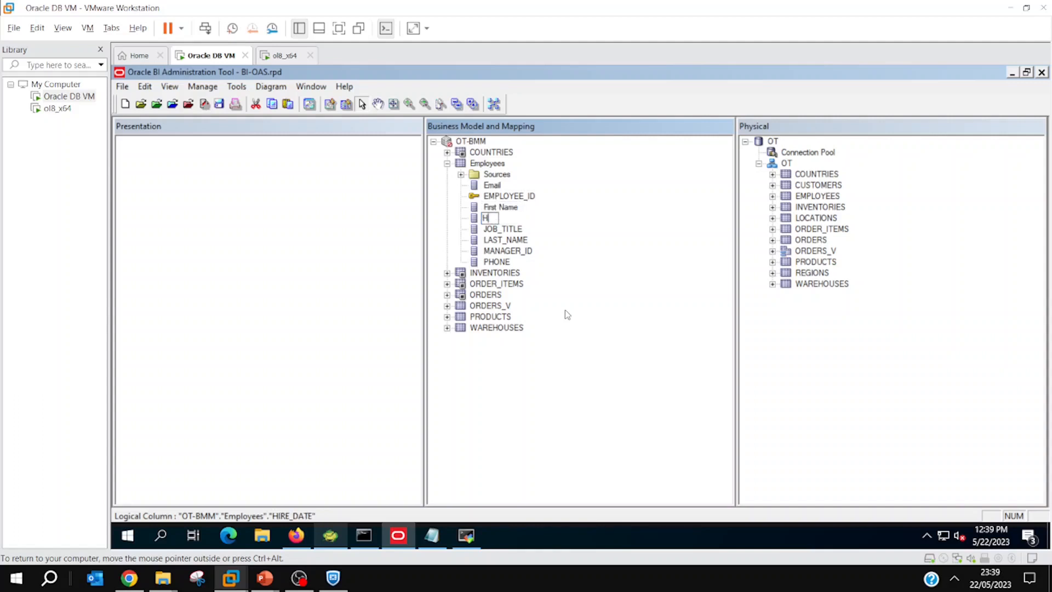
pyautogui.write('ire Date')
pyautogui.press('Return')
pyautogui.press('Down')
pyautogui.press('F2')
pyautogui.write('Jo')
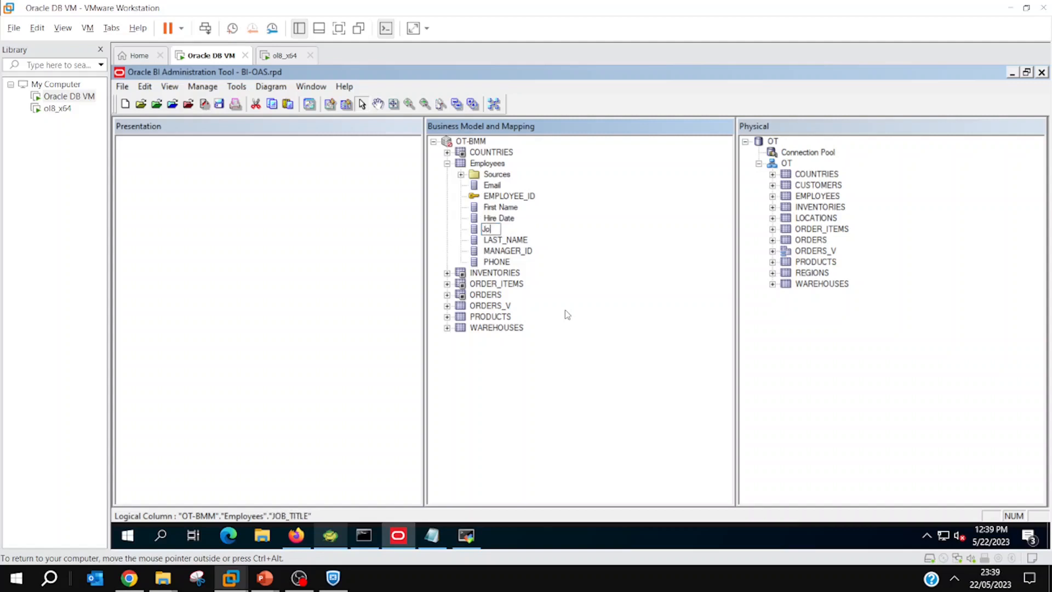
pyautogui.write('b Title')
pyautogui.press('Return')
# Rename the LAST_NAME column of the Employees logical table as Last Name.
pyautogui.press('Down')
pyautogui.press('F2')
pyautogui.write('L')
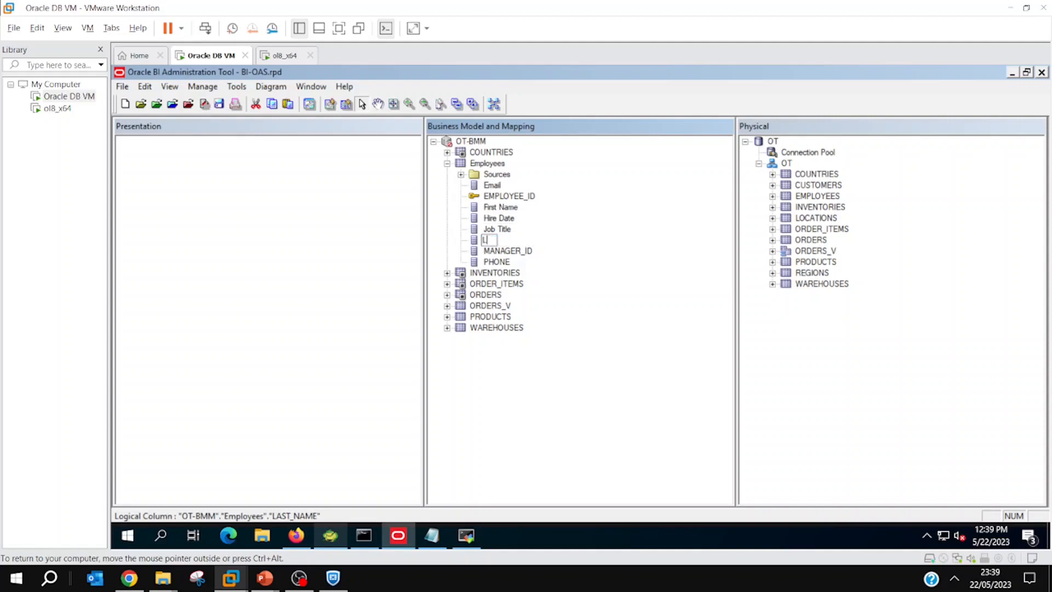
pyautogui.write('ast Mam')
pyautogui.press('BackSpace')
pyautogui.press('BackSpace')
pyautogui.press('BackSpace')
pyautogui.write('Name')
pyautogui.press('Return')
# Rename the PHONE column of the Employees logical table as Phone.
pyautogui.press('Down')
pyautogui.press('Down')
pyautogui.press('F2')
pyautogui.write('Phone')
pyautogui.press('Return')
# Rename the INVENTORIES logical table as Inventories Fact.
pyautogui.press('Down')
pyautogui.press('F2')
pyautogui.write('Inv')
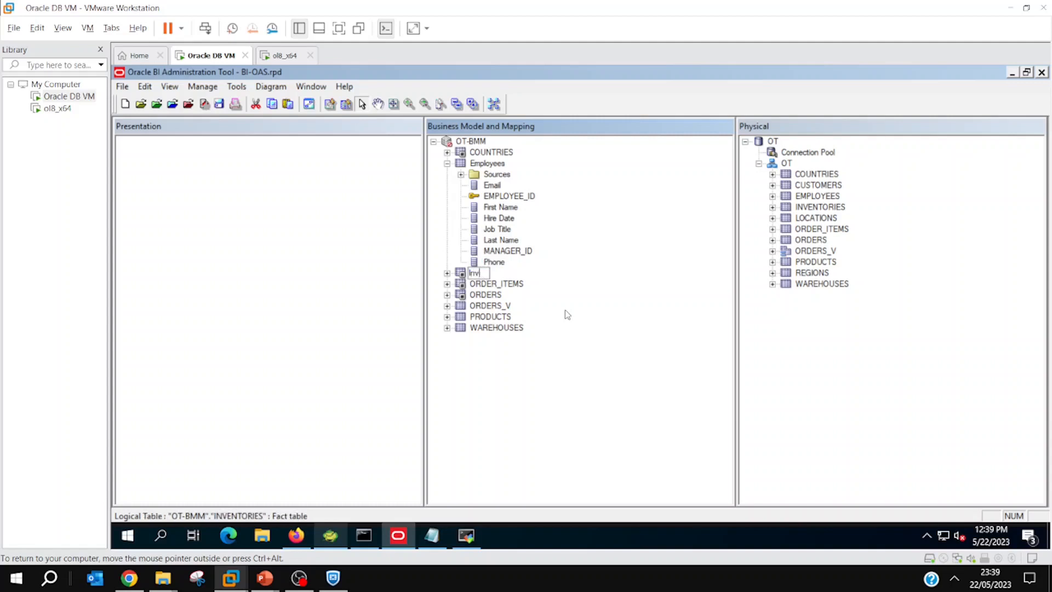
pyautogui.write('entories Fact')
pyautogui.press('Return')
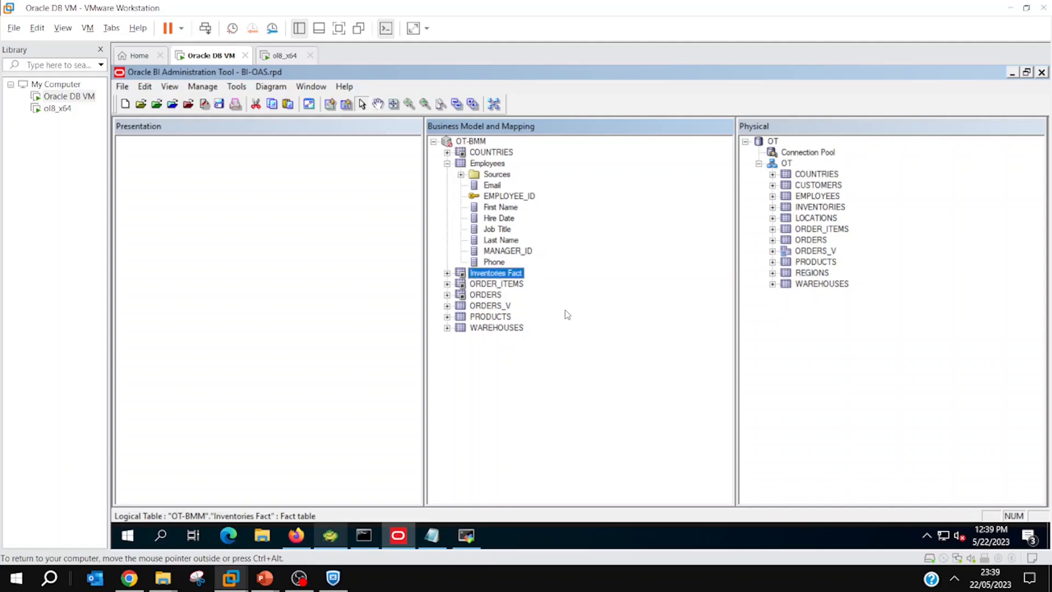
# Expand the Inventories Fact logical table and rename its QUANTITY column as Quantity.
pyautogui.press('Right')
pyautogui.press('Down')
pyautogui.press('Down')
pyautogui.press('Down')
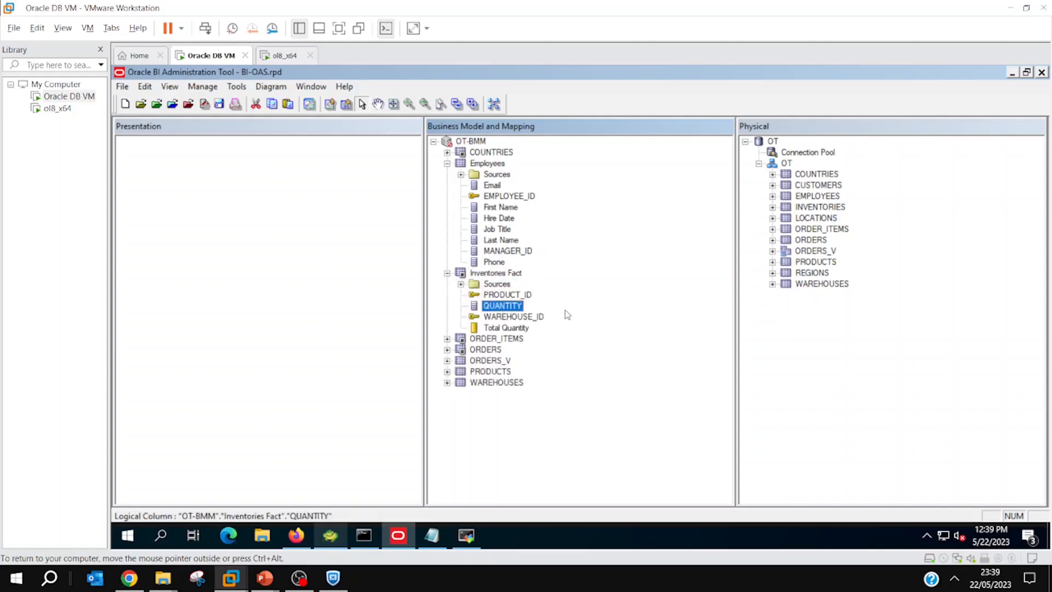
pyautogui.press('F2')
pyautogui.write('Quantity')
pyautogui.press('Return')
# Rename the ORDER_ITEMS logical table as Order Items Fact and expand it to show its columns.
pyautogui.press('Down')
pyautogui.press('Down')
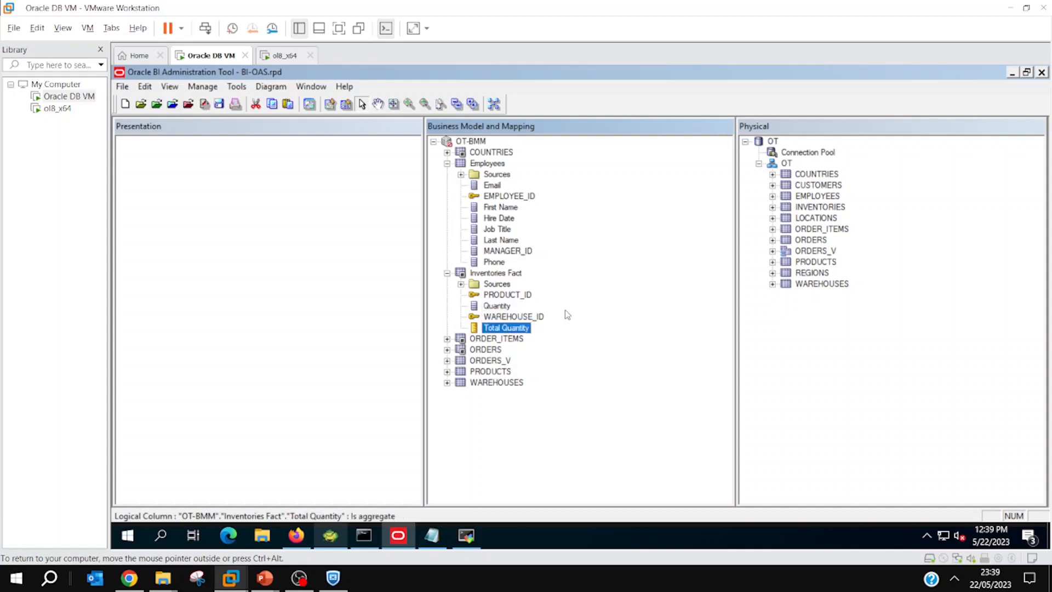
pyautogui.press('Down')
pyautogui.press('F2')
pyautogui.write('O')
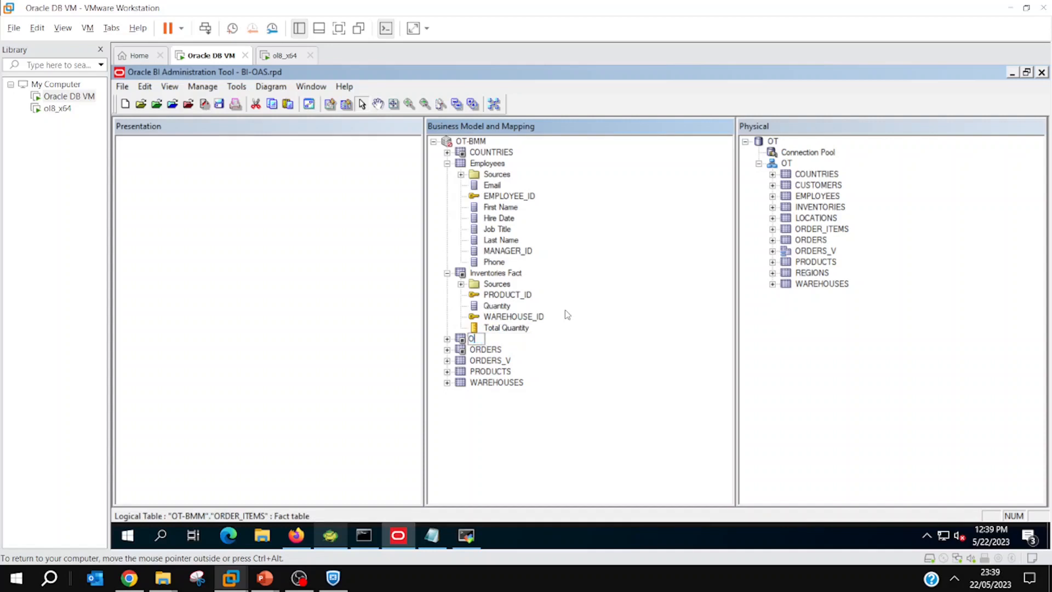
pyautogui.write('rder Items')
pyautogui.press('Return')
pyautogui.press('Right')
pyautogui.press('Up')
pyautogui.press('Down')
pyautogui.press('F2')
pyautogui.press('End')
pyautogui.write('Fact')
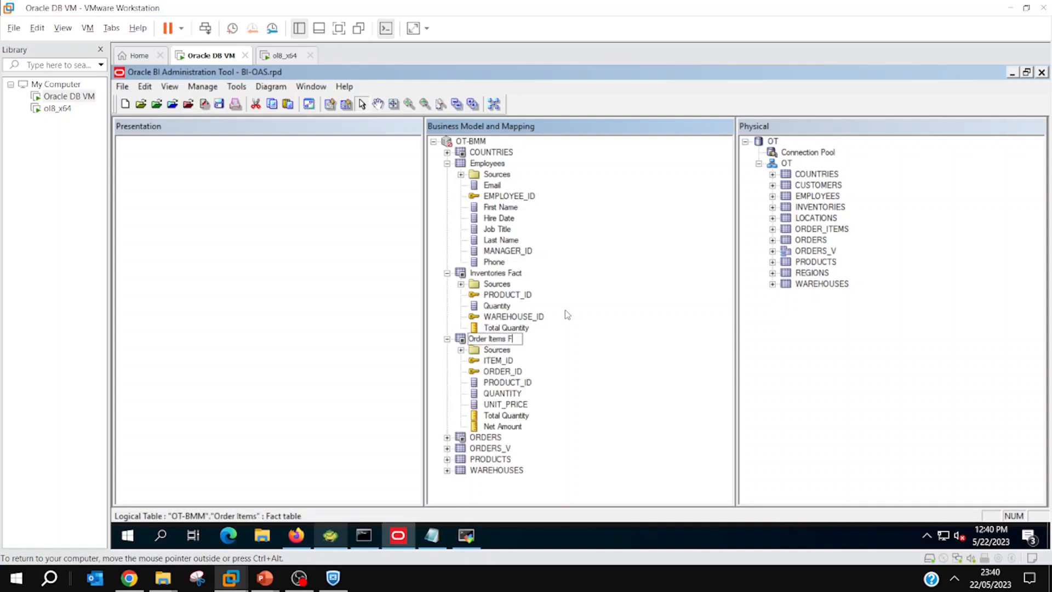
pyautogui.press('Return')
# Rename the QUANTITY and UNIT_PRICE columns of the Order Items Fact logical table as Quantity and Unit Price.
pyautogui.press('Down')
pyautogui.press('Down')
pyautogui.press('Down')
pyautogui.press('Down')
pyautogui.press('Down')
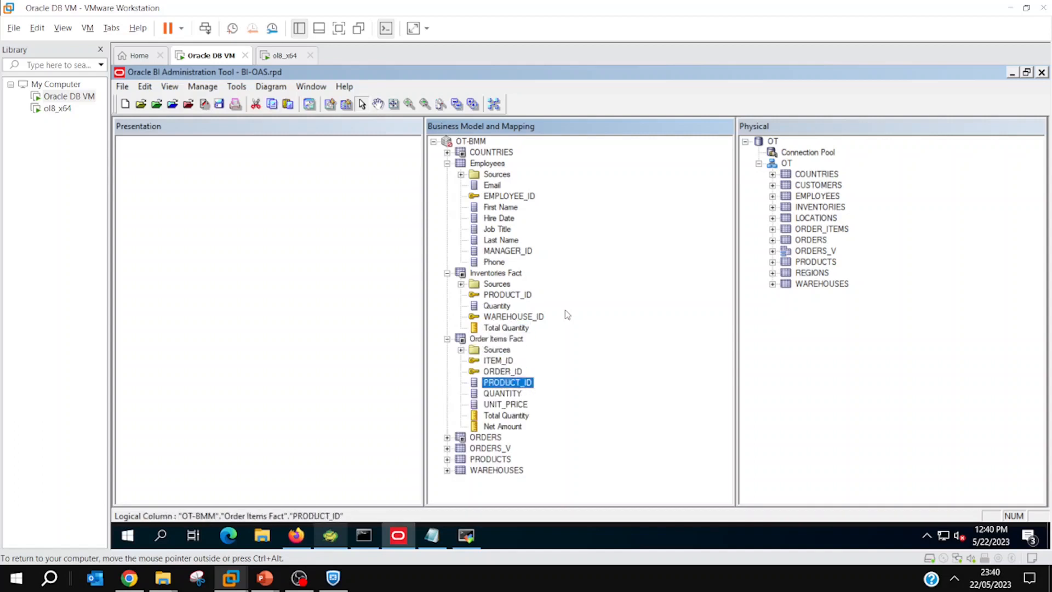
pyautogui.press('F2')
pyautogui.write('Quantity')
pyautogui.press('Return')
pyautogui.press('Down')
pyautogui.press('F2')
pyautogui.write('Unit Price')
pyautogui.press('Return')
# Rename the ORDERS logical table as Order Fact.
pyautogui.press('Down')
pyautogui.press('Down')
pyautogui.press('Down')
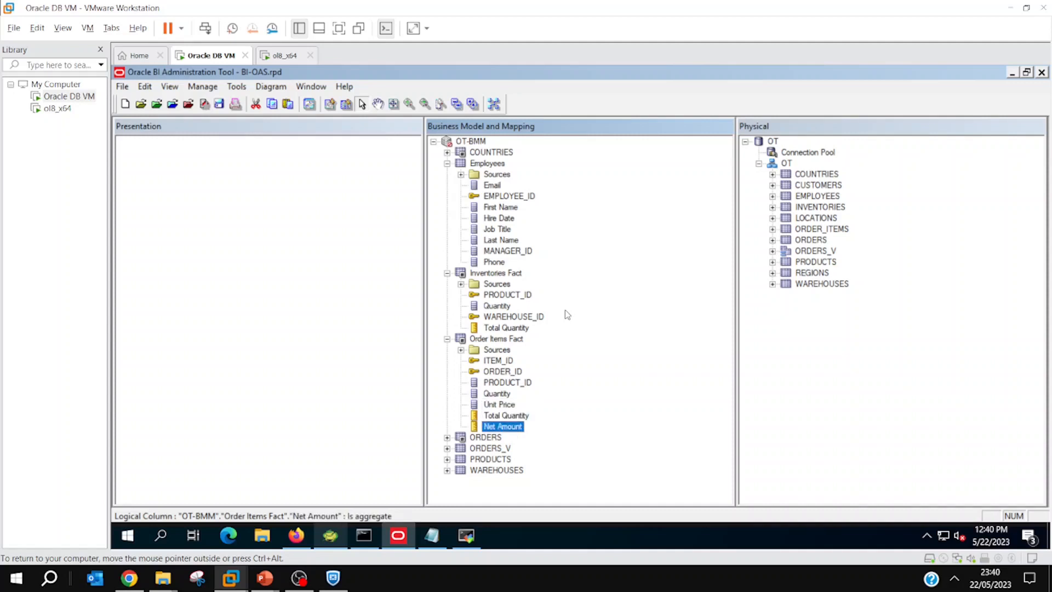
pyautogui.press('F2')
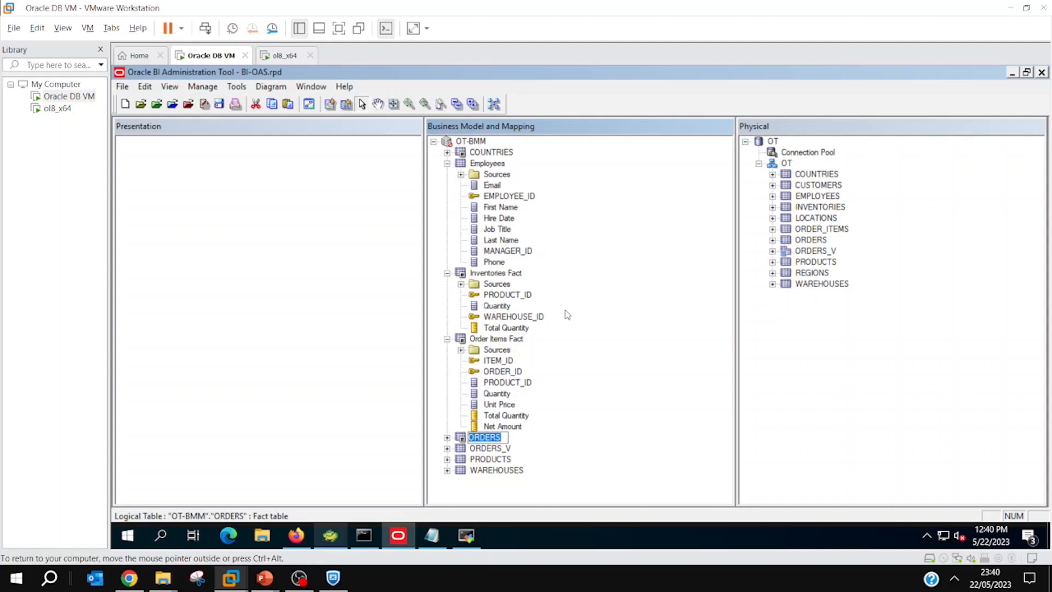
pyautogui.write('Order Fact')
pyautogui.press('Return')
# Expand the Order Fact logical table and rename its ORDER_DATE column as Order Date.
pyautogui.press('Right')
pyautogui.press('Down')
pyautogui.press('Down')
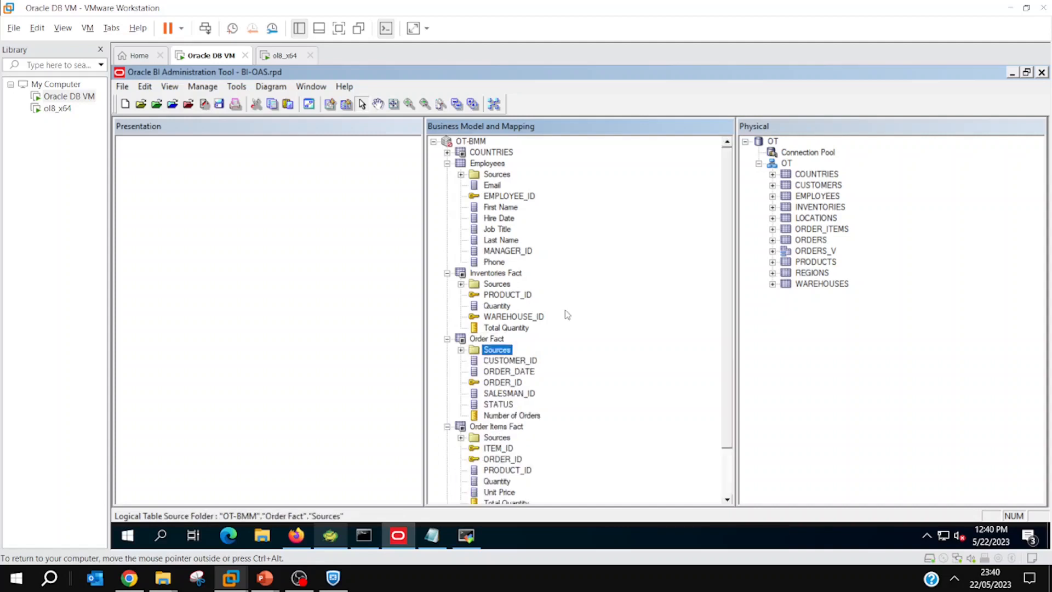
pyautogui.press('Down')
pyautogui.press('F2')
pyautogui.write('O')
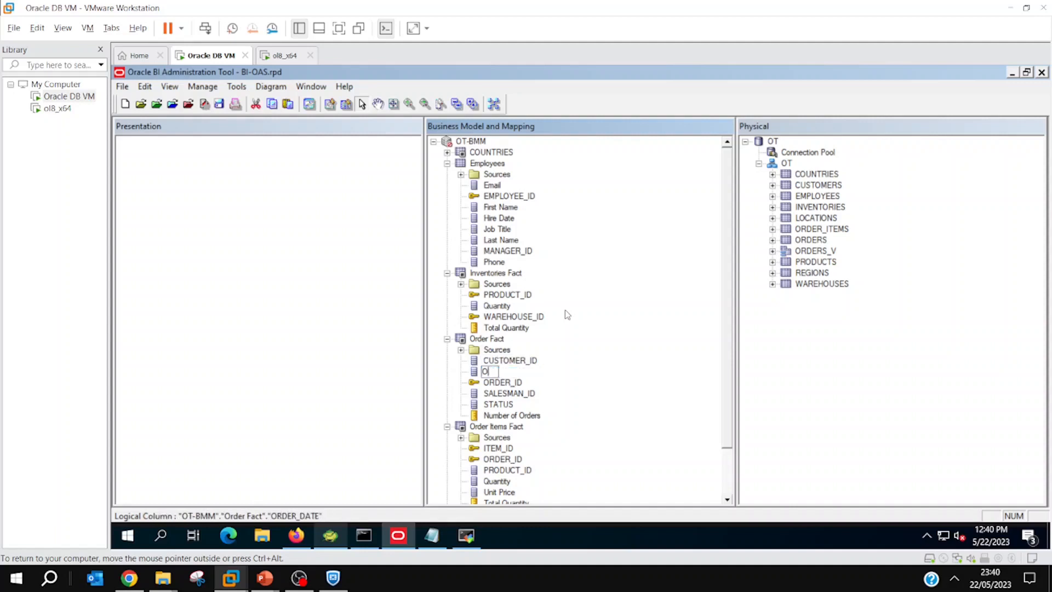
pyautogui.write('rder Date')
pyautogui.press('Return')
# Rename the STATUS column of the Order Fact logical table as Status.
pyautogui.press('Down')
pyautogui.press('Down')
pyautogui.press('Down')
pyautogui.press('F2')
pyautogui.write('Status')
pyautogui.press('Return')
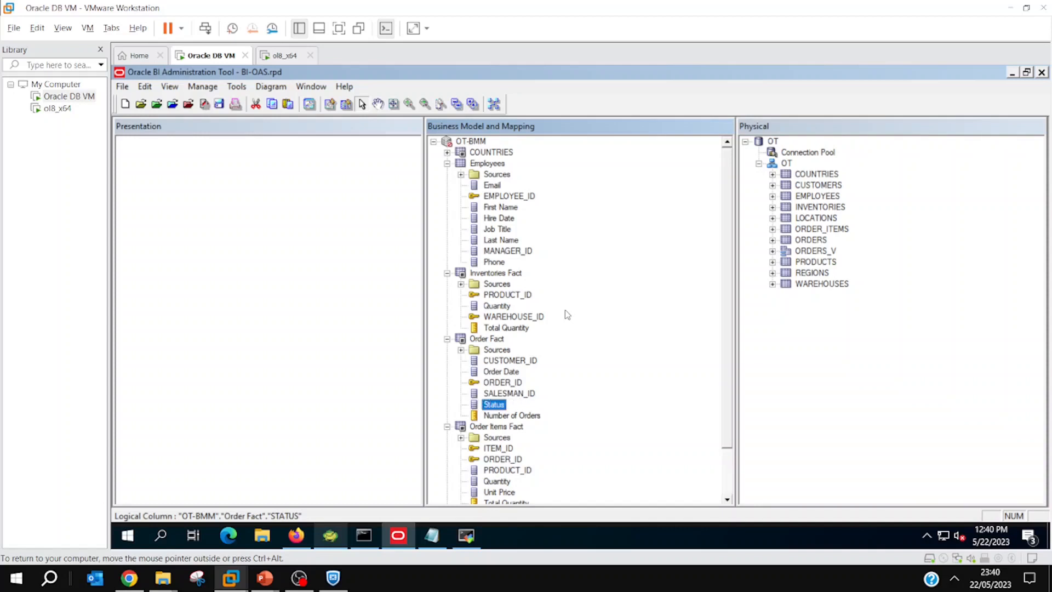
# Rename the ORDERS_V logical table as Orders.
pyautogui.press('Down')
pyautogui.press('Down')
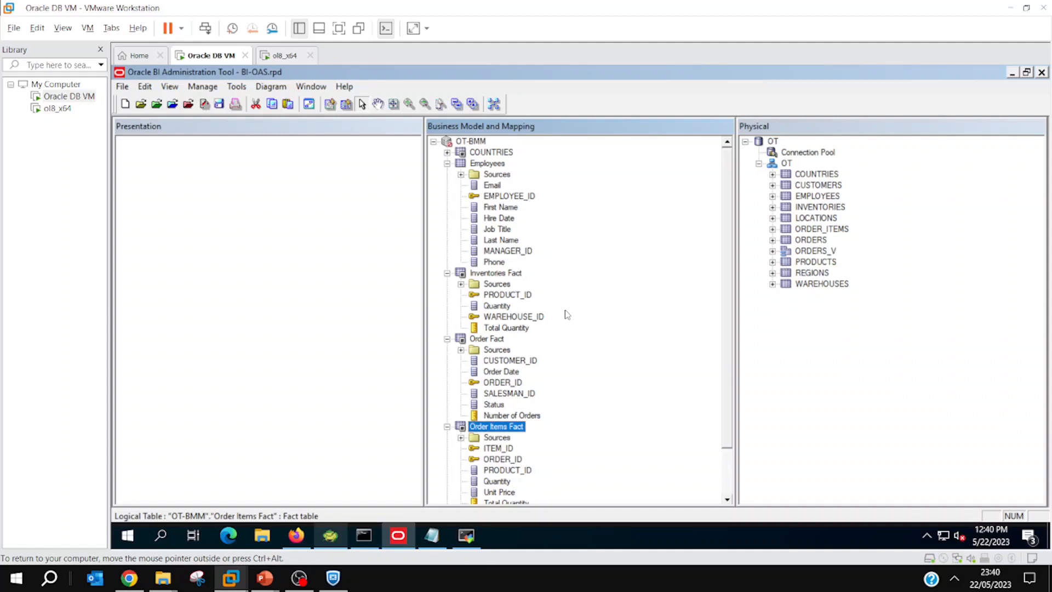
pyautogui.scroll(-2, 567, 314)
pyautogui.click(501, 470)
pyautogui.click(503, 469)
pyautogui.write('Orders')
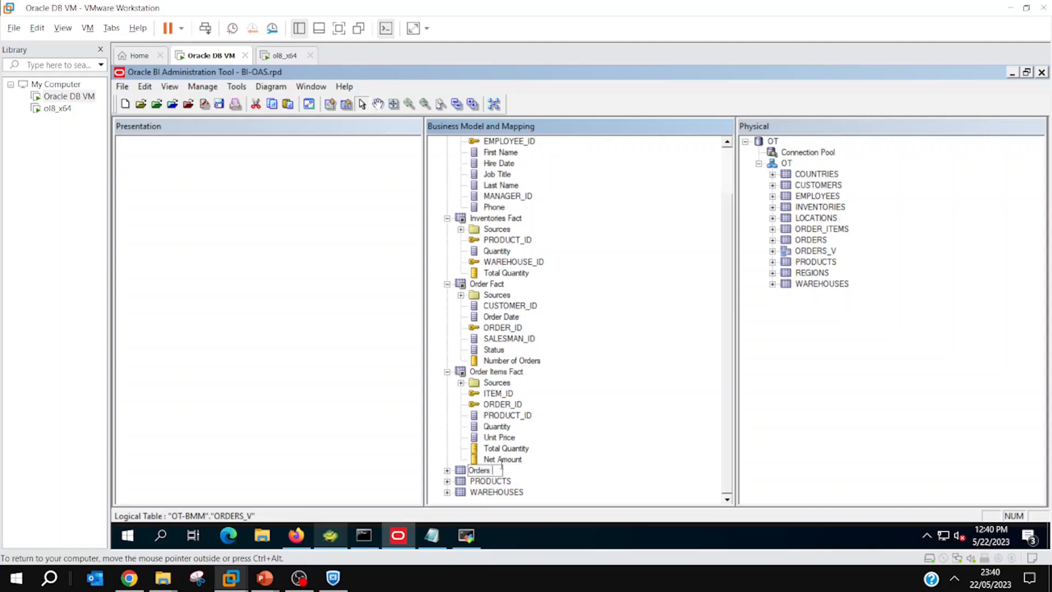
pyautogui.press('Return')
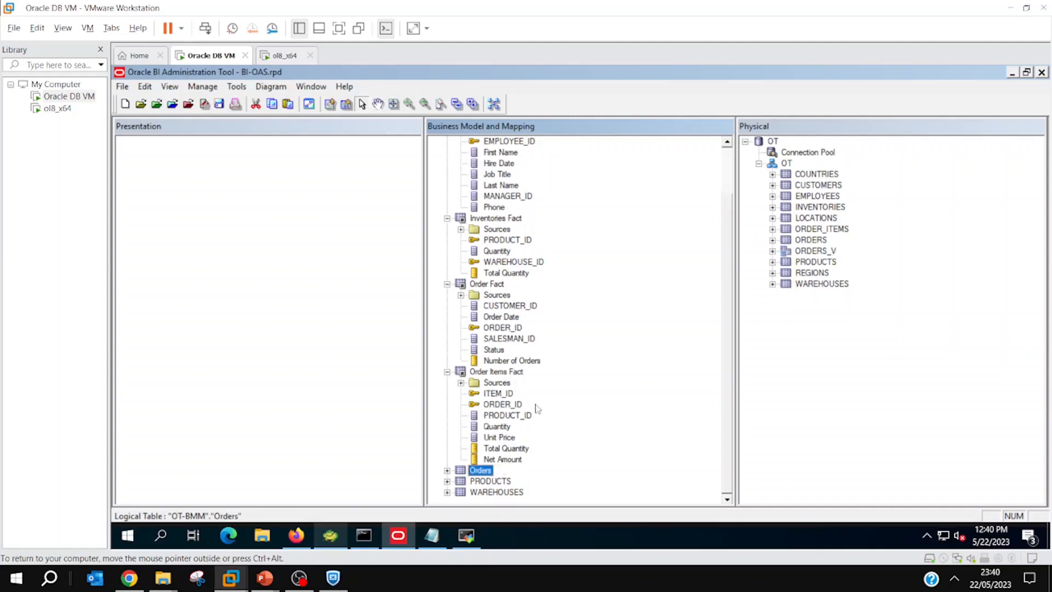
# Expand the Orders logical table and rename its ORDER_DATE column as Order Date.
pyautogui.keyDown('ctrl'); pyautogui.click(495, 286); pyautogui.keyUp('ctrl')
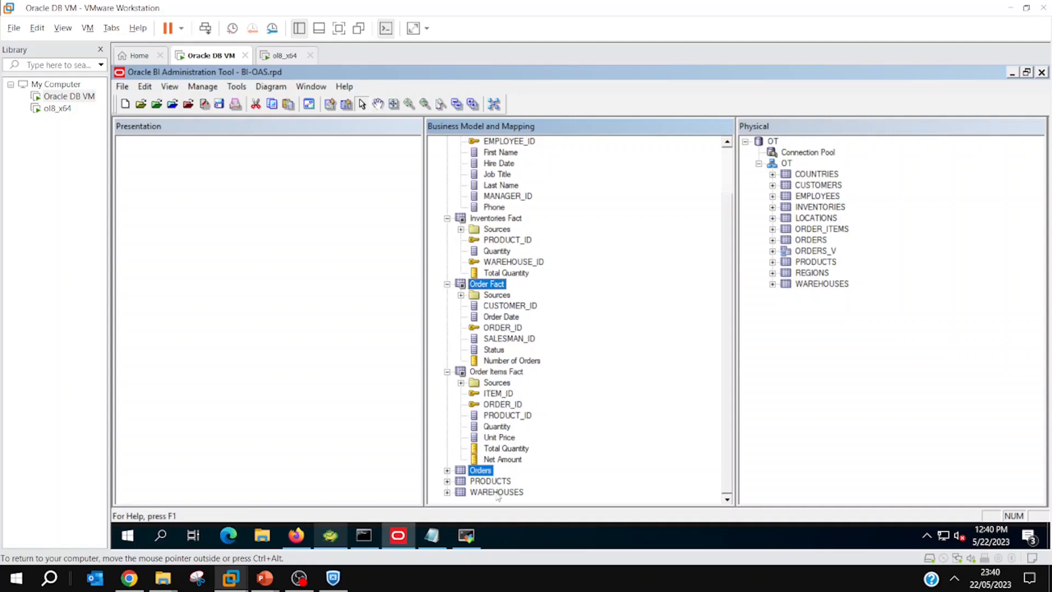
pyautogui.click(448, 470)
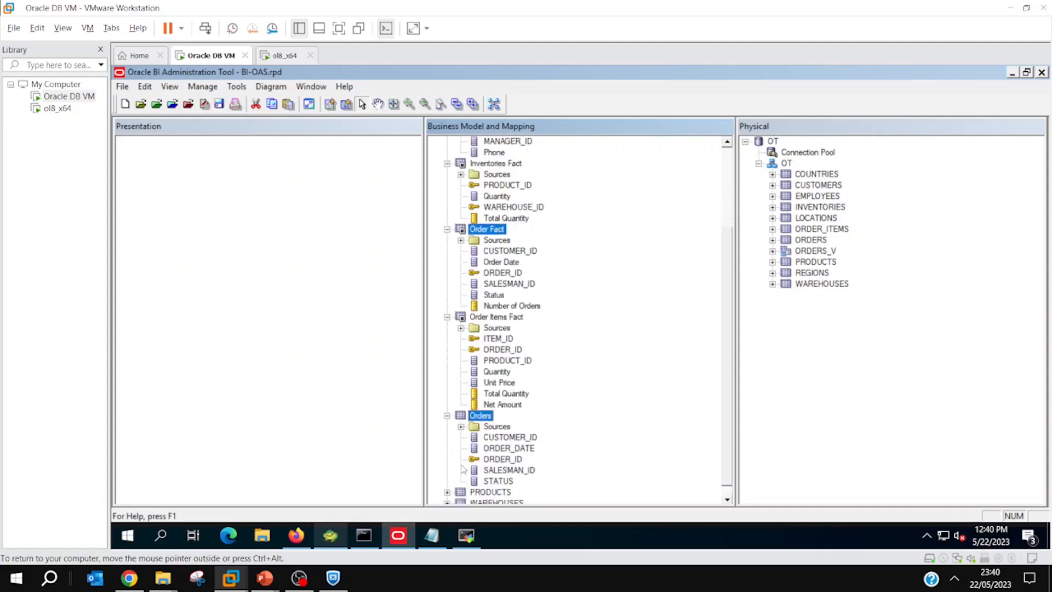
pyautogui.click(506, 430)
pyautogui.press('Down')
pyautogui.press('F2')
pyautogui.write('Order')
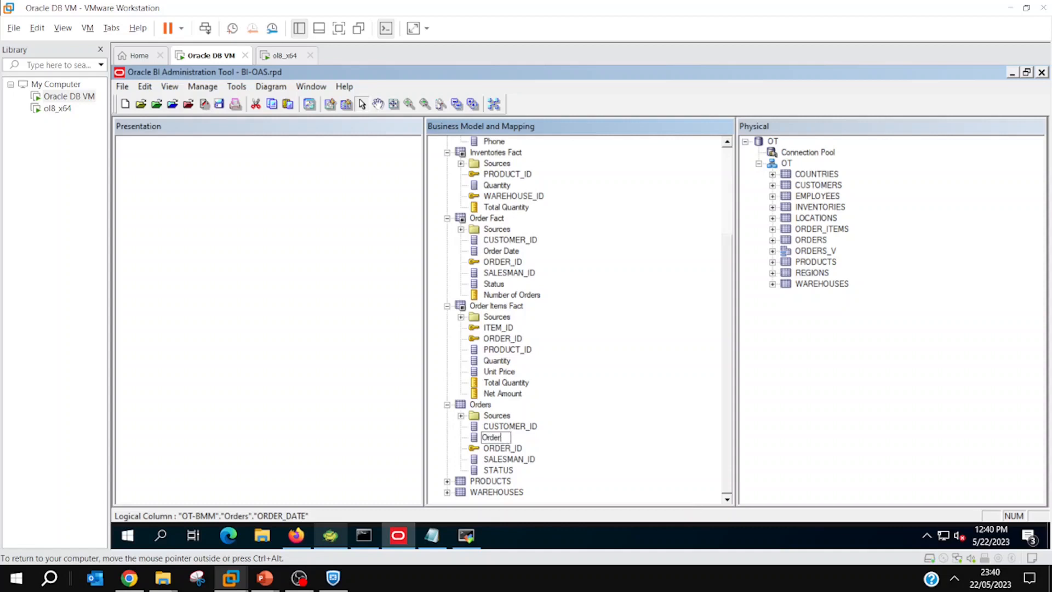
pyautogui.write(' Date')
pyautogui.press('Return')
# Rename the STATUS column of the Orders logical table as Status.
pyautogui.press('Down')
pyautogui.press('Down')
pyautogui.press('Down')
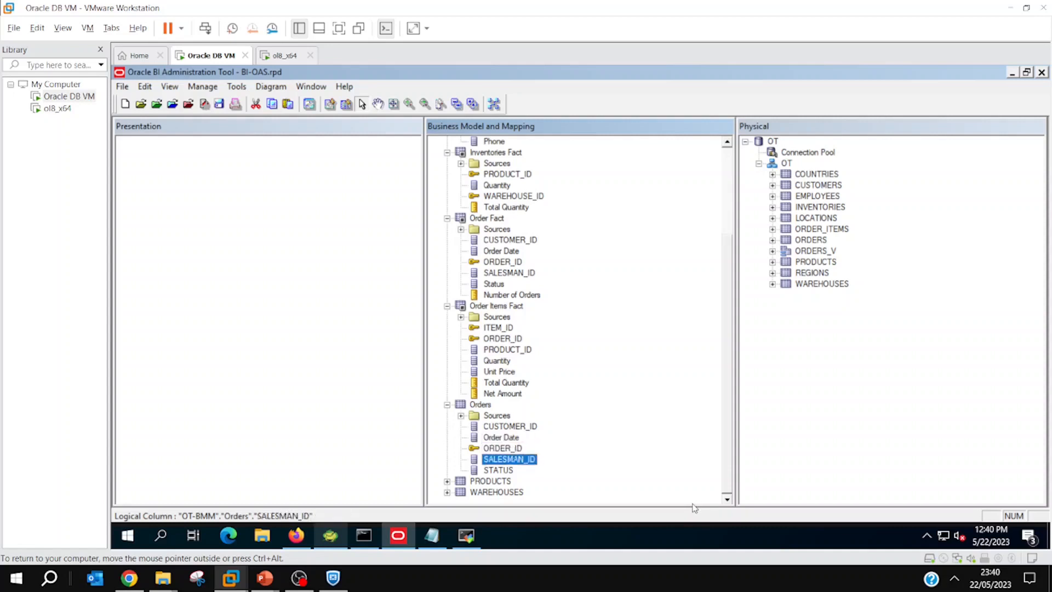
pyautogui.press('F2')
pyautogui.write('Status')
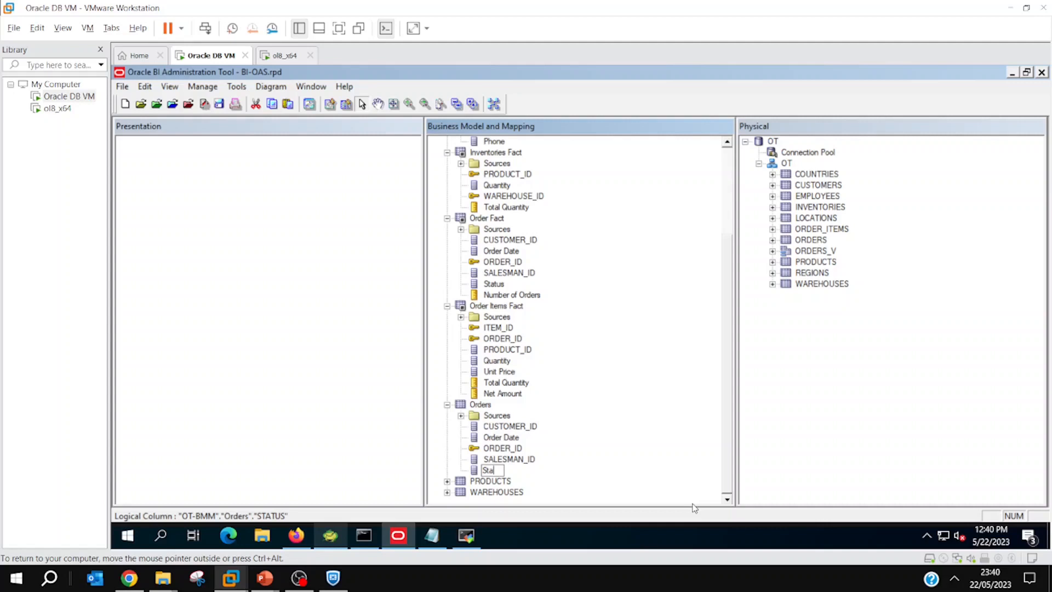
pyautogui.press('Return')
# Rename the PRODUCTS logical table as Products and expand it to show its columns.
pyautogui.press('Down')
pyautogui.press('F2')
pyautogui.write('Products')
pyautogui.press('Return')
pyautogui.press('Down')
pyautogui.press('Up')
pyautogui.press('Right')
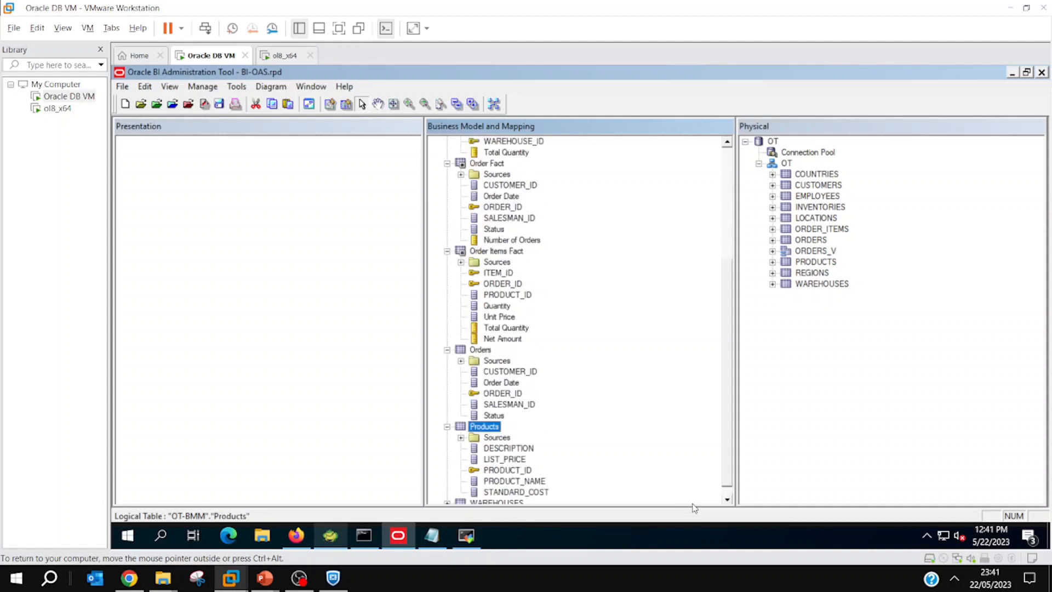
# Rename the DESCRIPTION and LIST_PRICE columns of the Products logical table as Description and List Price.
pyautogui.press('Down')
pyautogui.press('Down')
pyautogui.press('F2')
pyautogui.write('De')
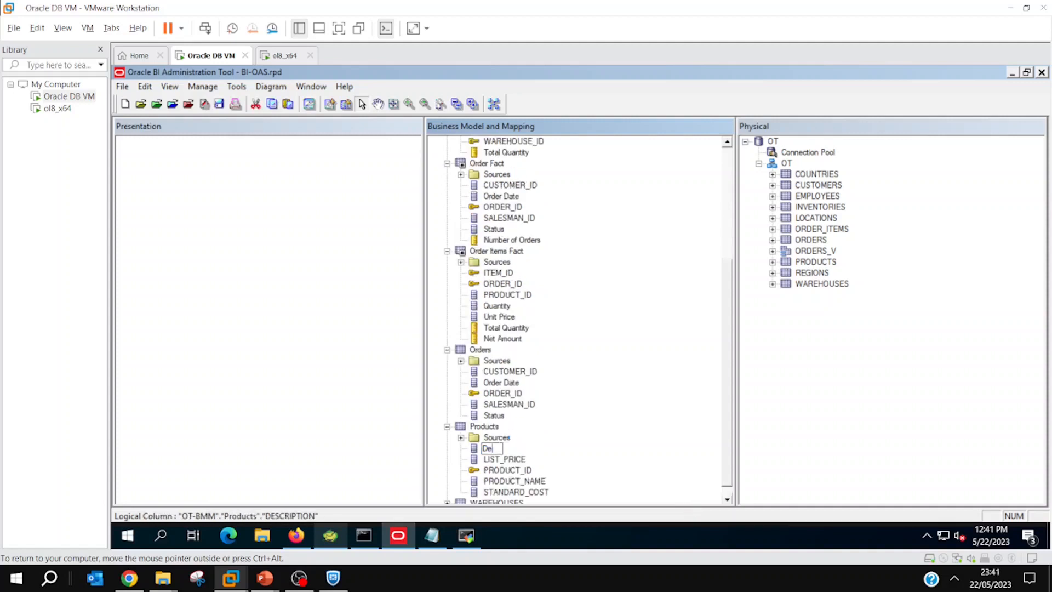
pyautogui.write('scription')
pyautogui.press('Return')
pyautogui.press('Down')
pyautogui.press('F2')
pyautogui.write('List Price')
pyautogui.press('Return')
# Rename the PRODUCT_NAME and STANDARD_COST columns of the Products logical table as Product Name and Standard Cost.
pyautogui.press('Down')
pyautogui.press('Down')
pyautogui.press('F2')
pyautogui.write('Product Name')
pyautogui.press('Return')
pyautogui.press('Down')
pyautogui.press('F2')
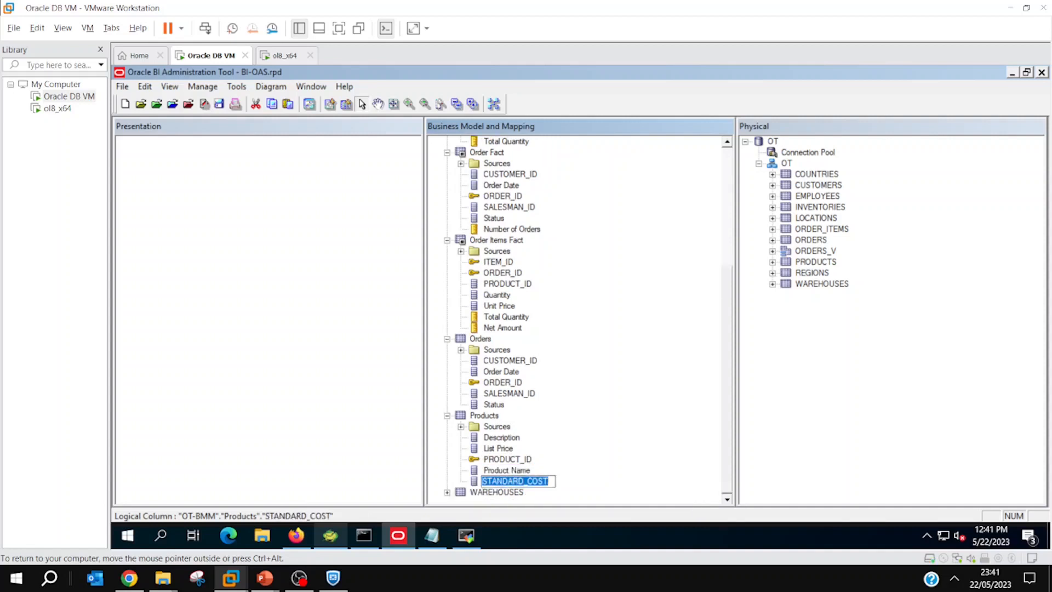
pyautogui.write('Standard Cost')
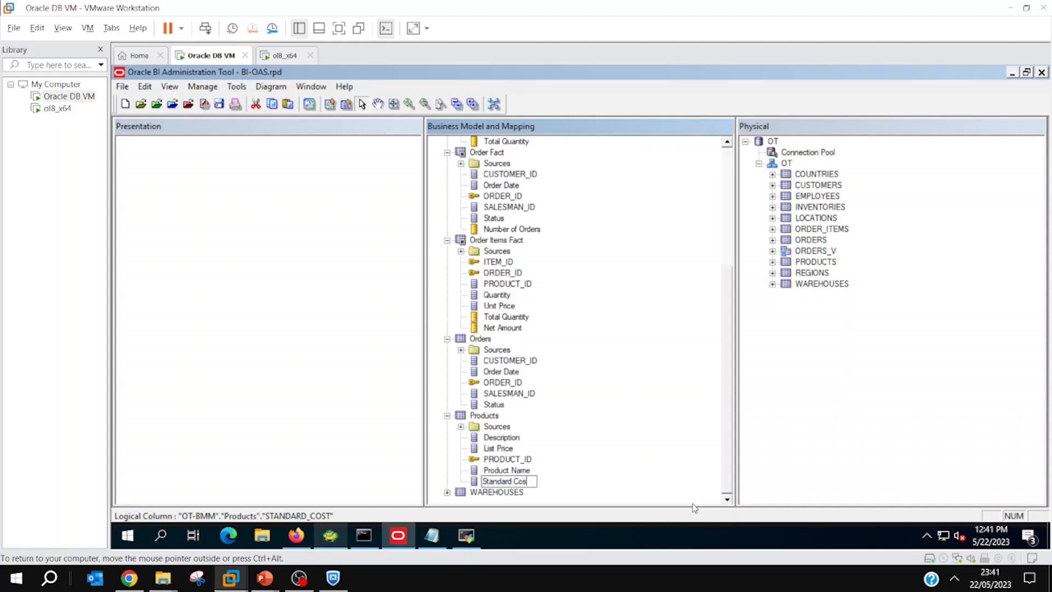
pyautogui.press('Return')
# Expand the WAREHOUSES logical table and rename it as Warehouse.
pyautogui.press('Down')
pyautogui.press('Right')
pyautogui.press('F2')
pyautogui.write('Warehouse')
pyautogui.press('Return')
# Rename the WAREHOUSE_NAME column of the Warehouse logical table as Warehouse Name.
pyautogui.press('Down')
pyautogui.press('Down')
pyautogui.press('Down')
pyautogui.press('Down')
pyautogui.press('F2')
pyautogui.write('Warehous')
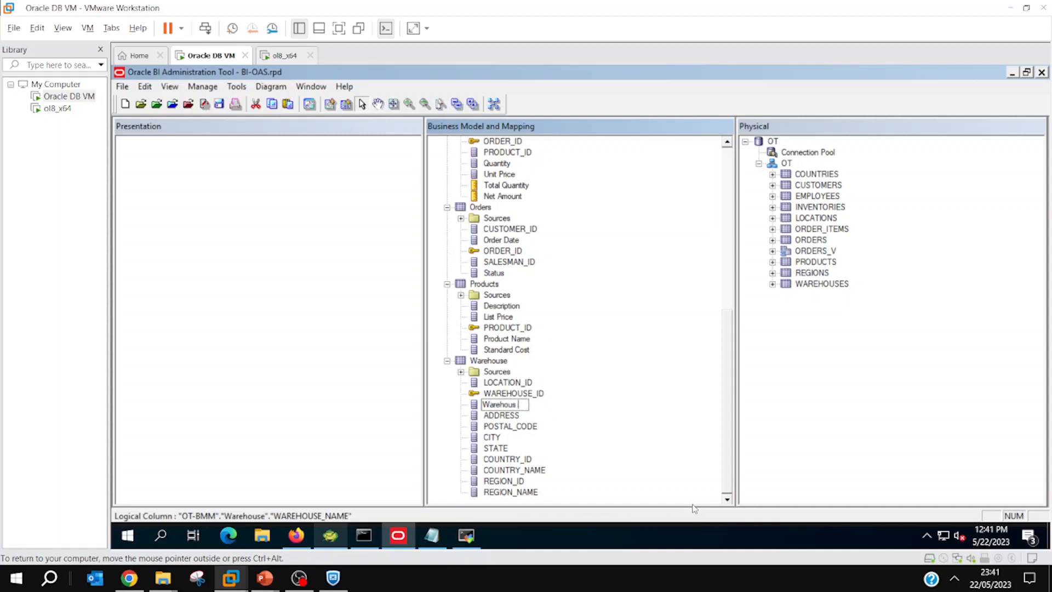
pyautogui.write('e Name')
pyautogui.press('Return')
# Rename the ADDRESS column of the Warehouse logical table as Address, without leading or trailing spaces.
pyautogui.press('Down')
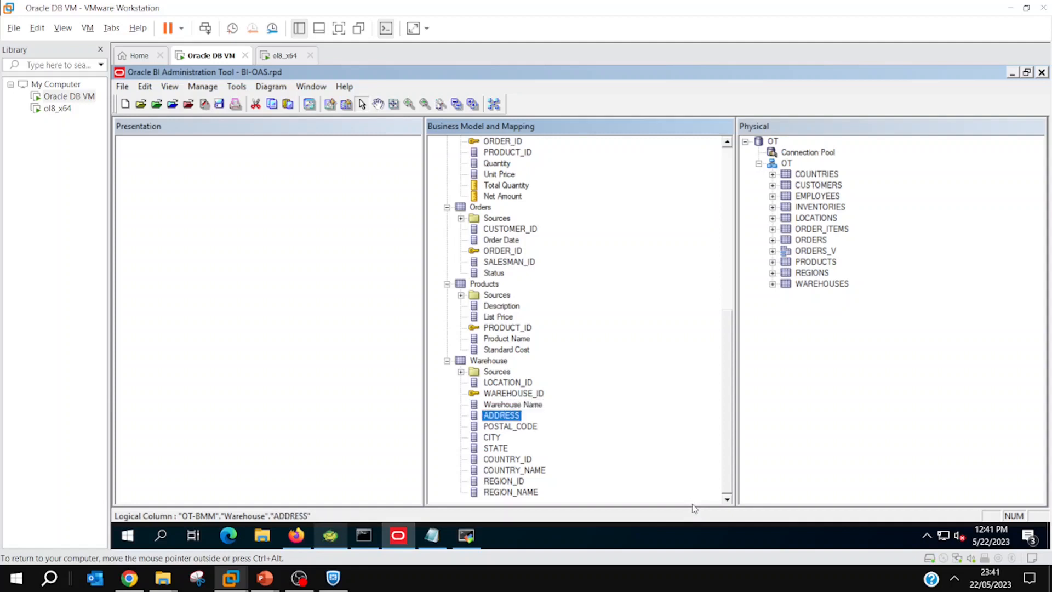
pyautogui.press('F2')
pyautogui.write('Address')
pyautogui.press('Return')
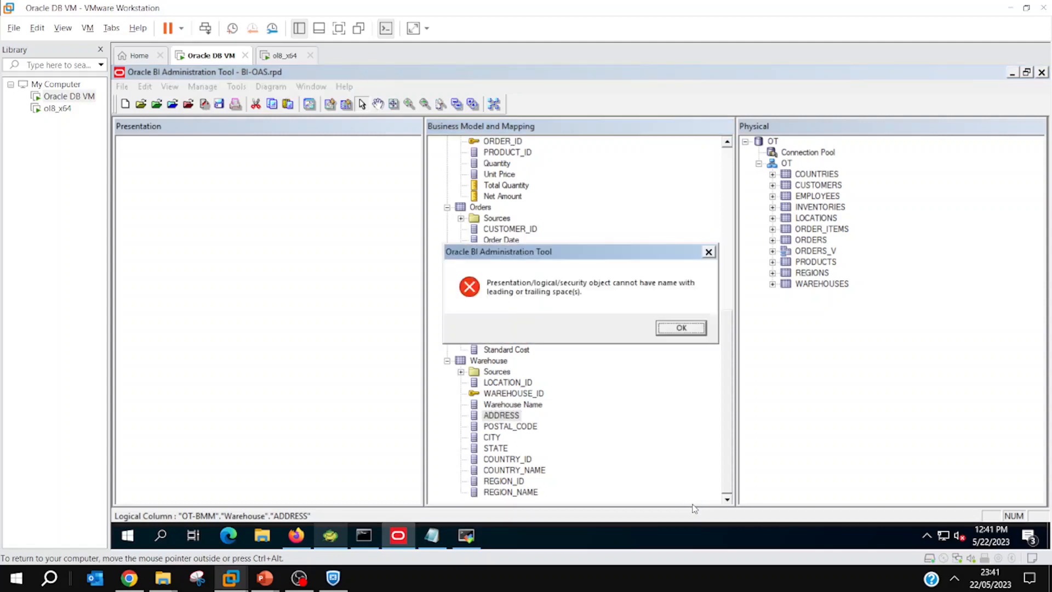
pyautogui.press('Return')
pyautogui.press('F2')
pyautogui.write('Address')
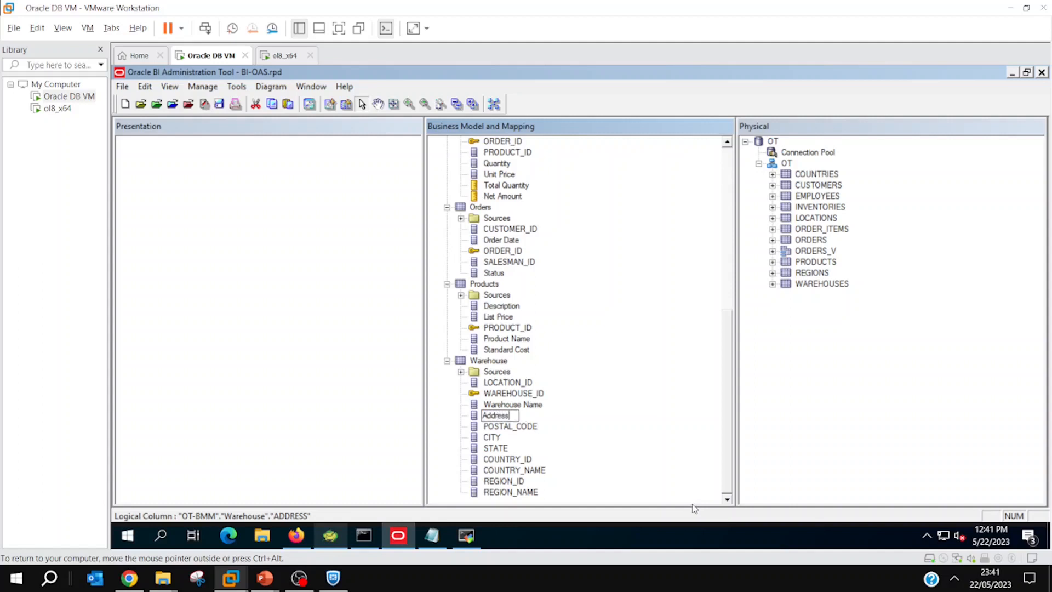
pyautogui.press('Return')
# Rename the POSTAL_CODE column of the Warehouse logical table as Postal Code.
pyautogui.press('Down')
pyautogui.press('F2')
pyautogui.write('Postal Code')
pyautogui.press('Return')
# Rename the CITY and STATE columns of the Warehouse logical table as City and State.
pyautogui.press('Down')
pyautogui.press('F2')
pyautogui.write('City')
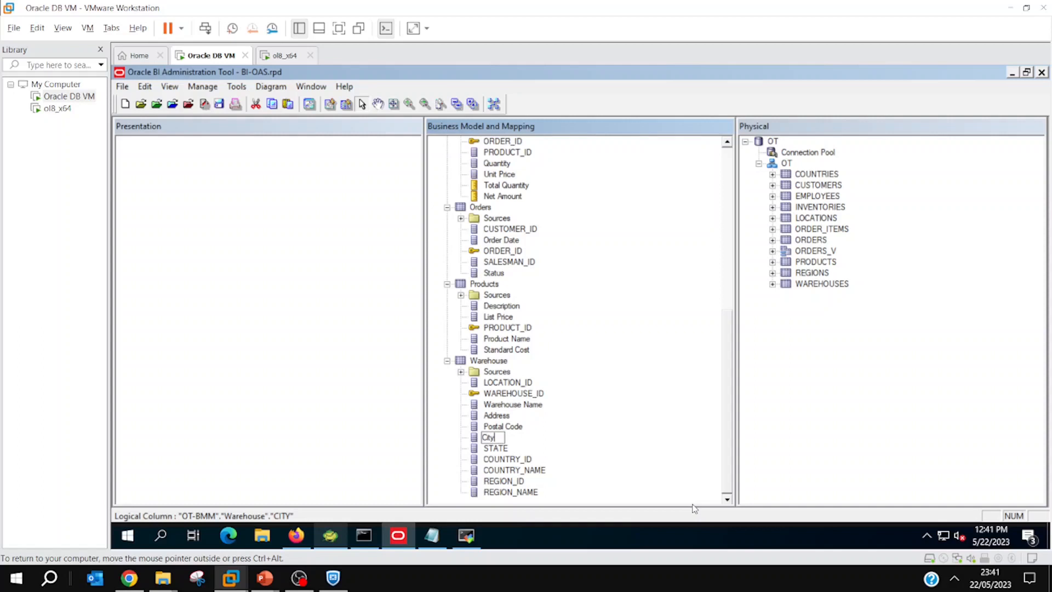
pyautogui.press('Return')
pyautogui.press('Down')
pyautogui.press('F2')
pyautogui.write('State')
pyautogui.press('Return')
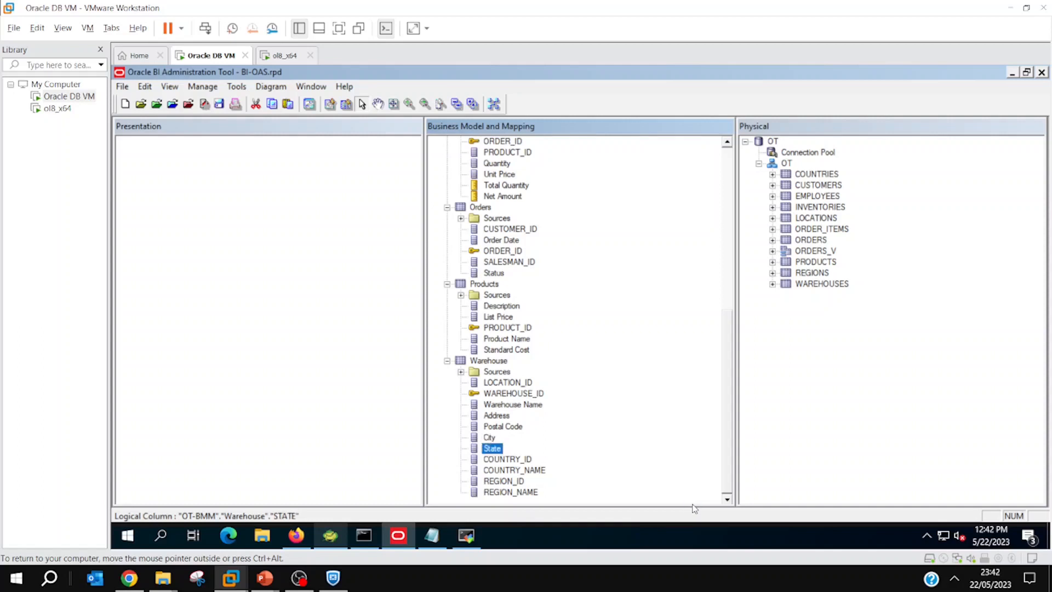
# Rename the COUNTRY_NAME column of the Warehouse logical table as Country Name.
pyautogui.click(526, 474)
pyautogui.click(544, 472)
pyautogui.write('Country Name')
pyautogui.press('Return')
# Rename the REGION_NAME column of the Warehouse logical table as Region Name.
pyautogui.press('Down')
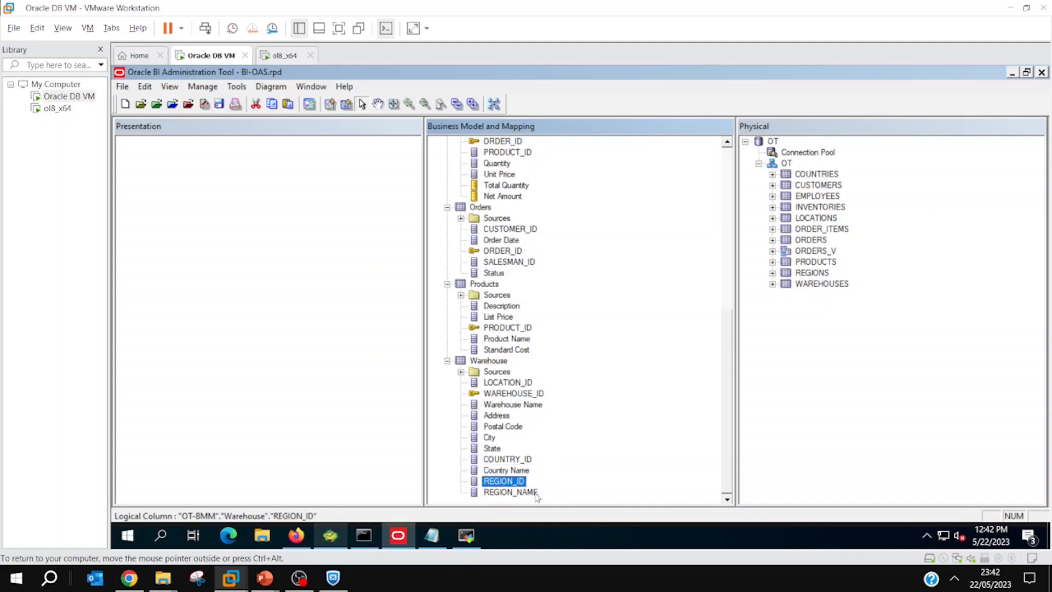
pyautogui.click(534, 492)
pyautogui.click(535, 492)
pyautogui.write('Region Name')
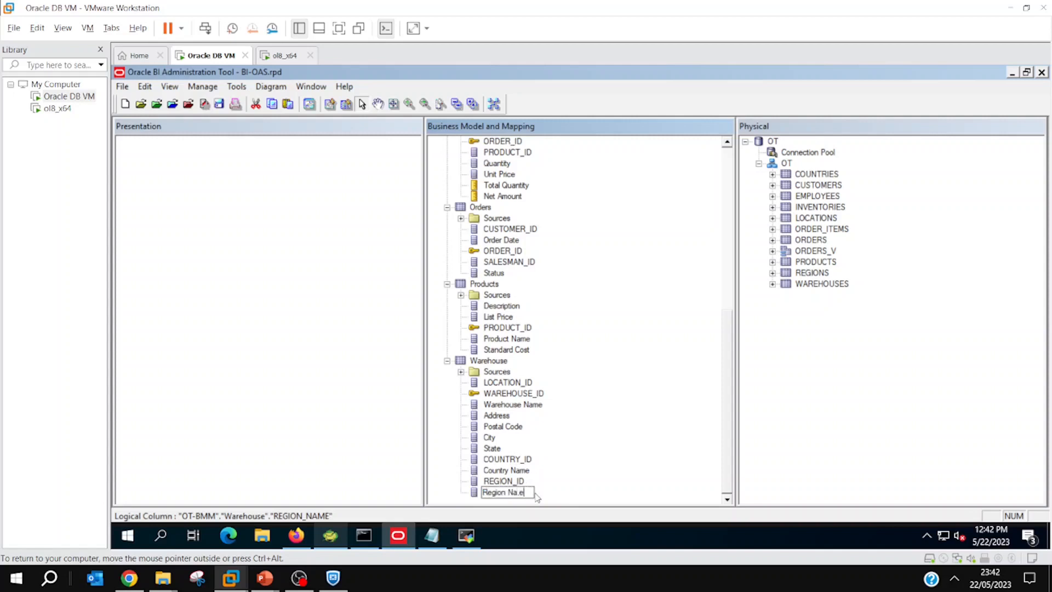
pyautogui.hotkey('ctrl', 'a')
pyautogui.write('Region Name')
pyautogui.press('Return')
pyautogui.scroll(2, 510, 434)
pyautogui.scroll(4, 509, 434)
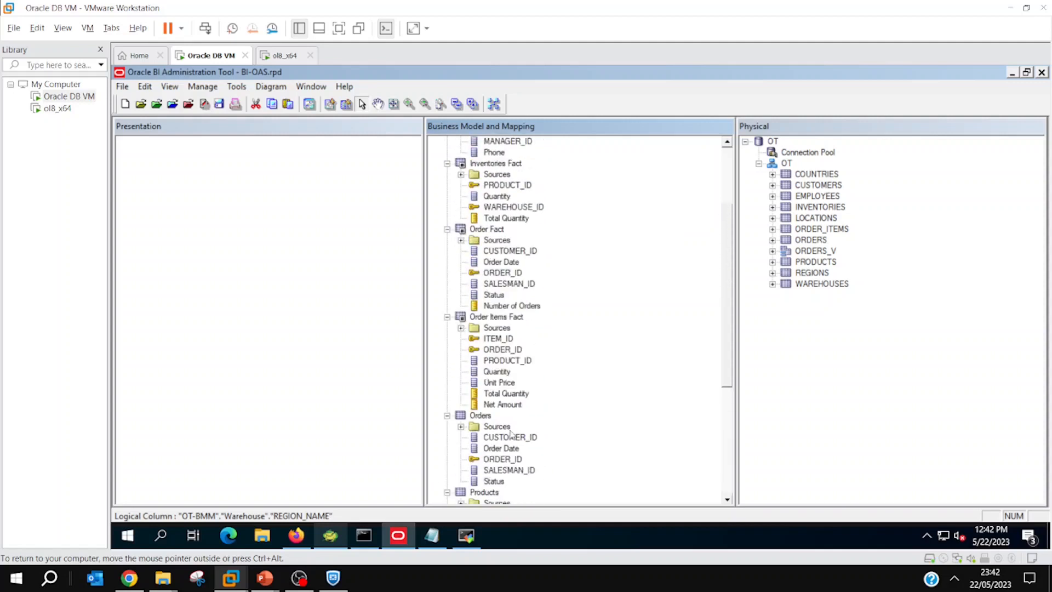
pyautogui.scroll(-4, 523, 438)
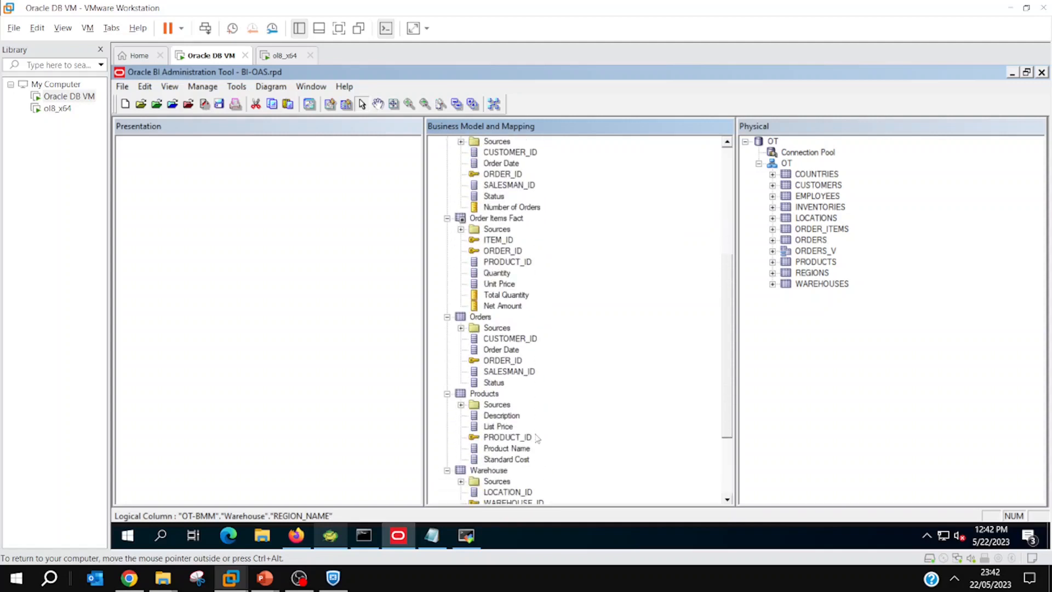